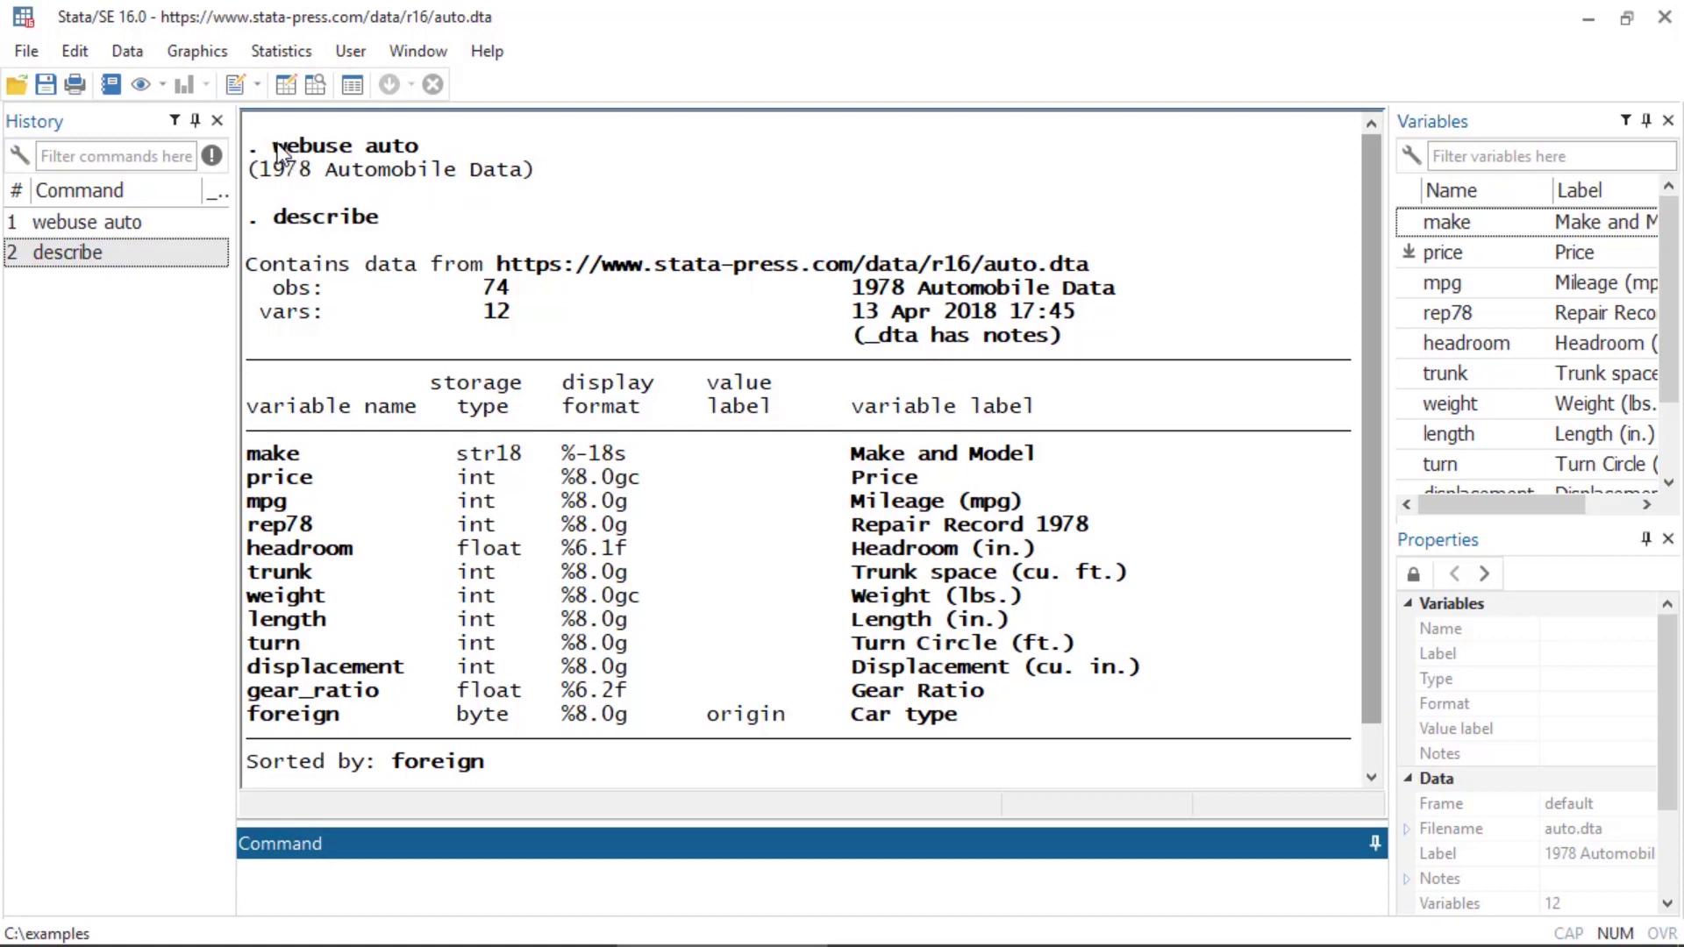
Step: Open the bayes: regress dialog via Bayesian analysis > Continuous outcomes > Linear regression
drag(273, 146, 333, 146)
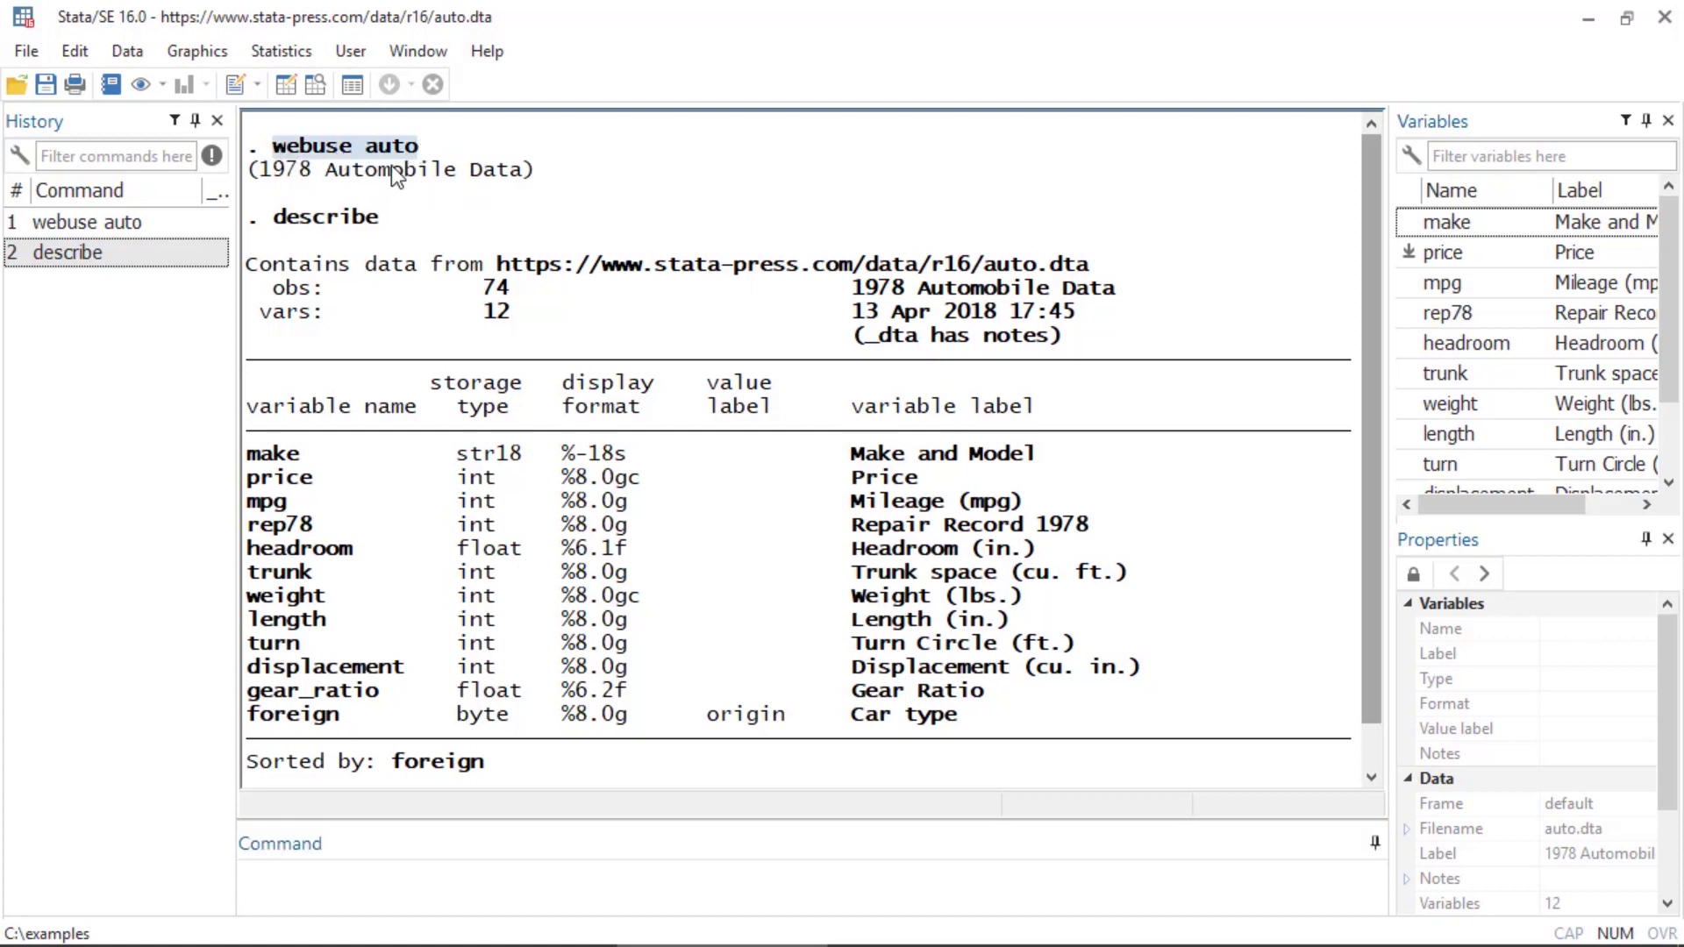
click(441, 195)
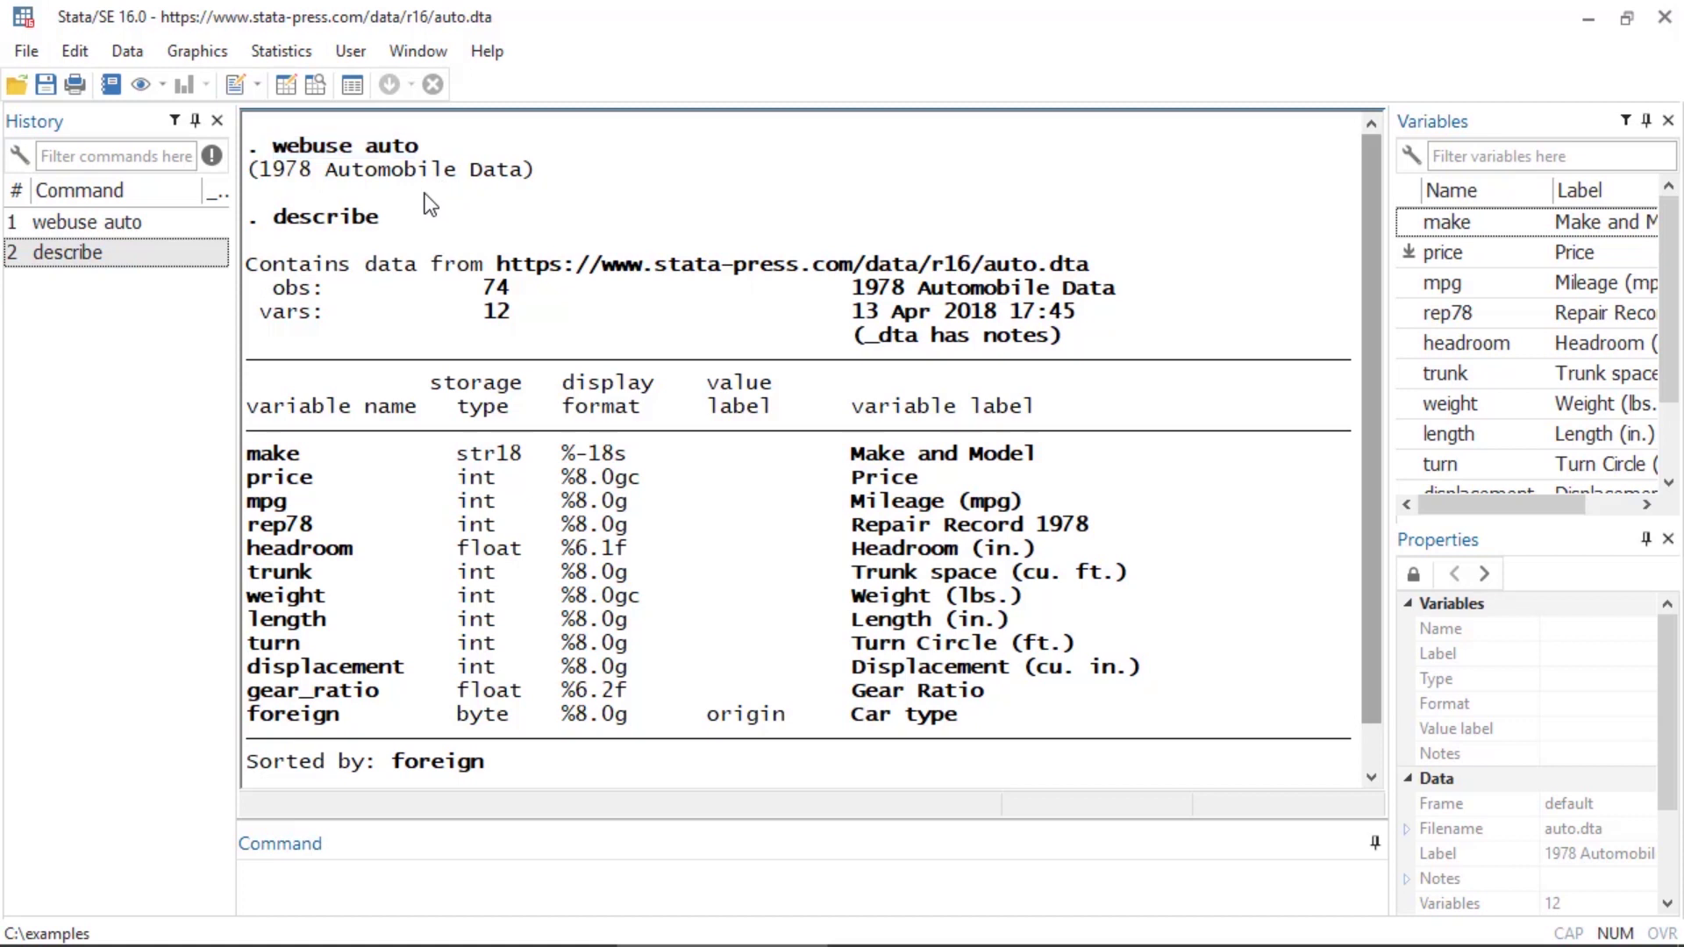
click(270, 53)
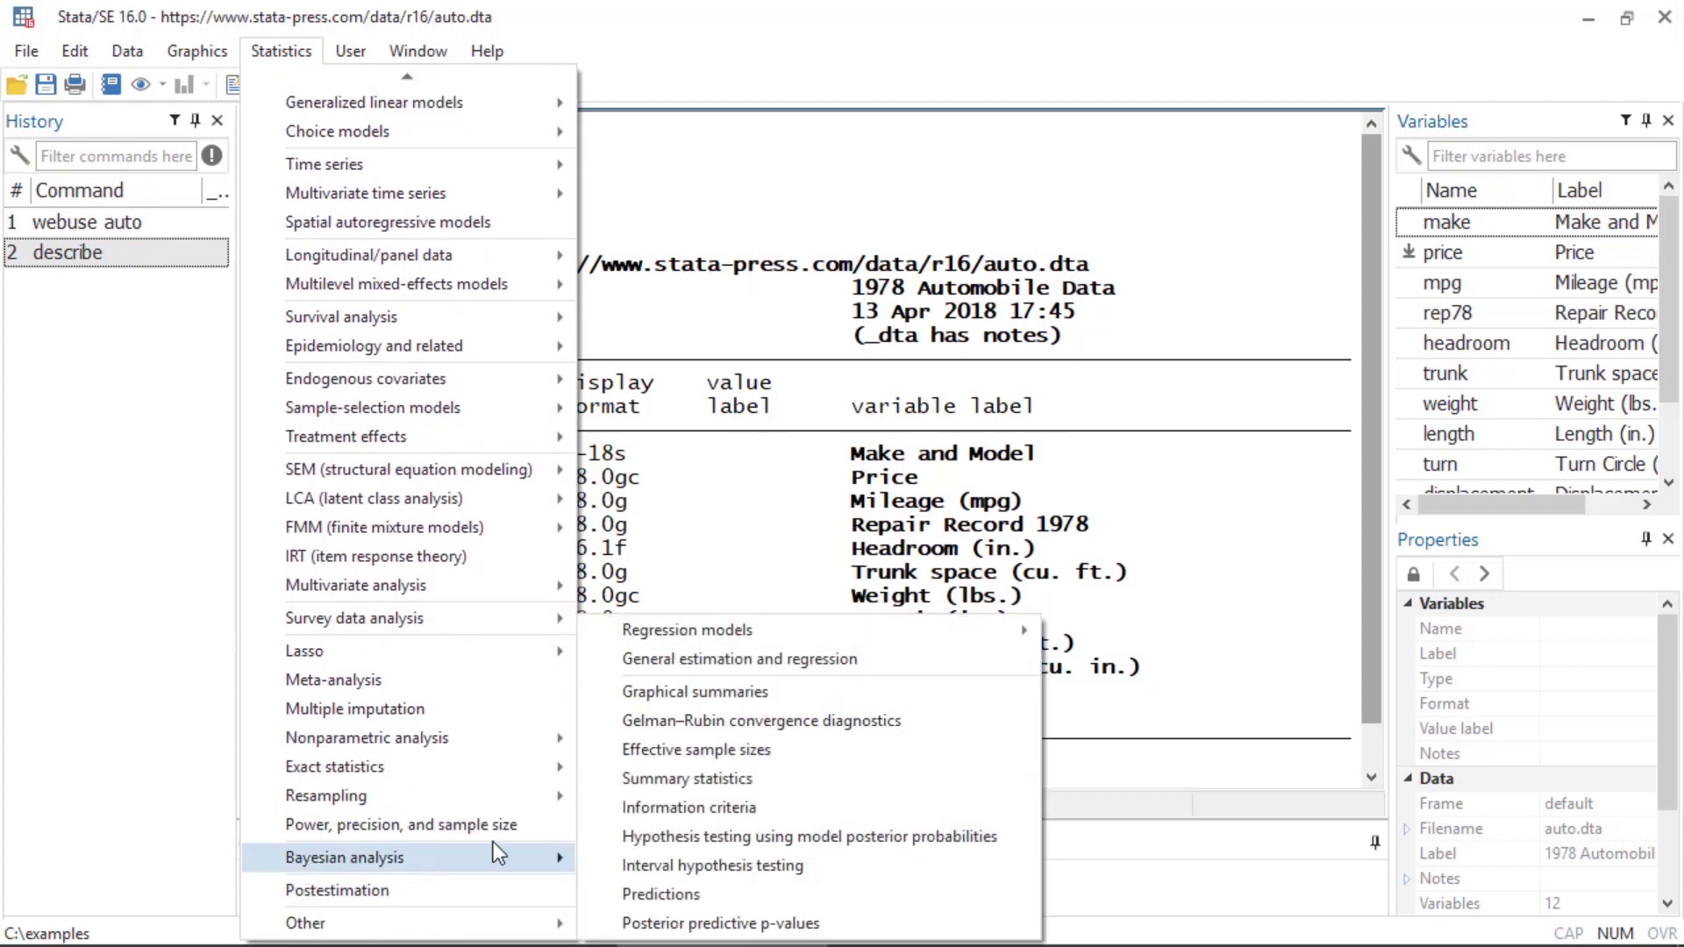
mouse_move(344, 858)
mouse_move(688, 631)
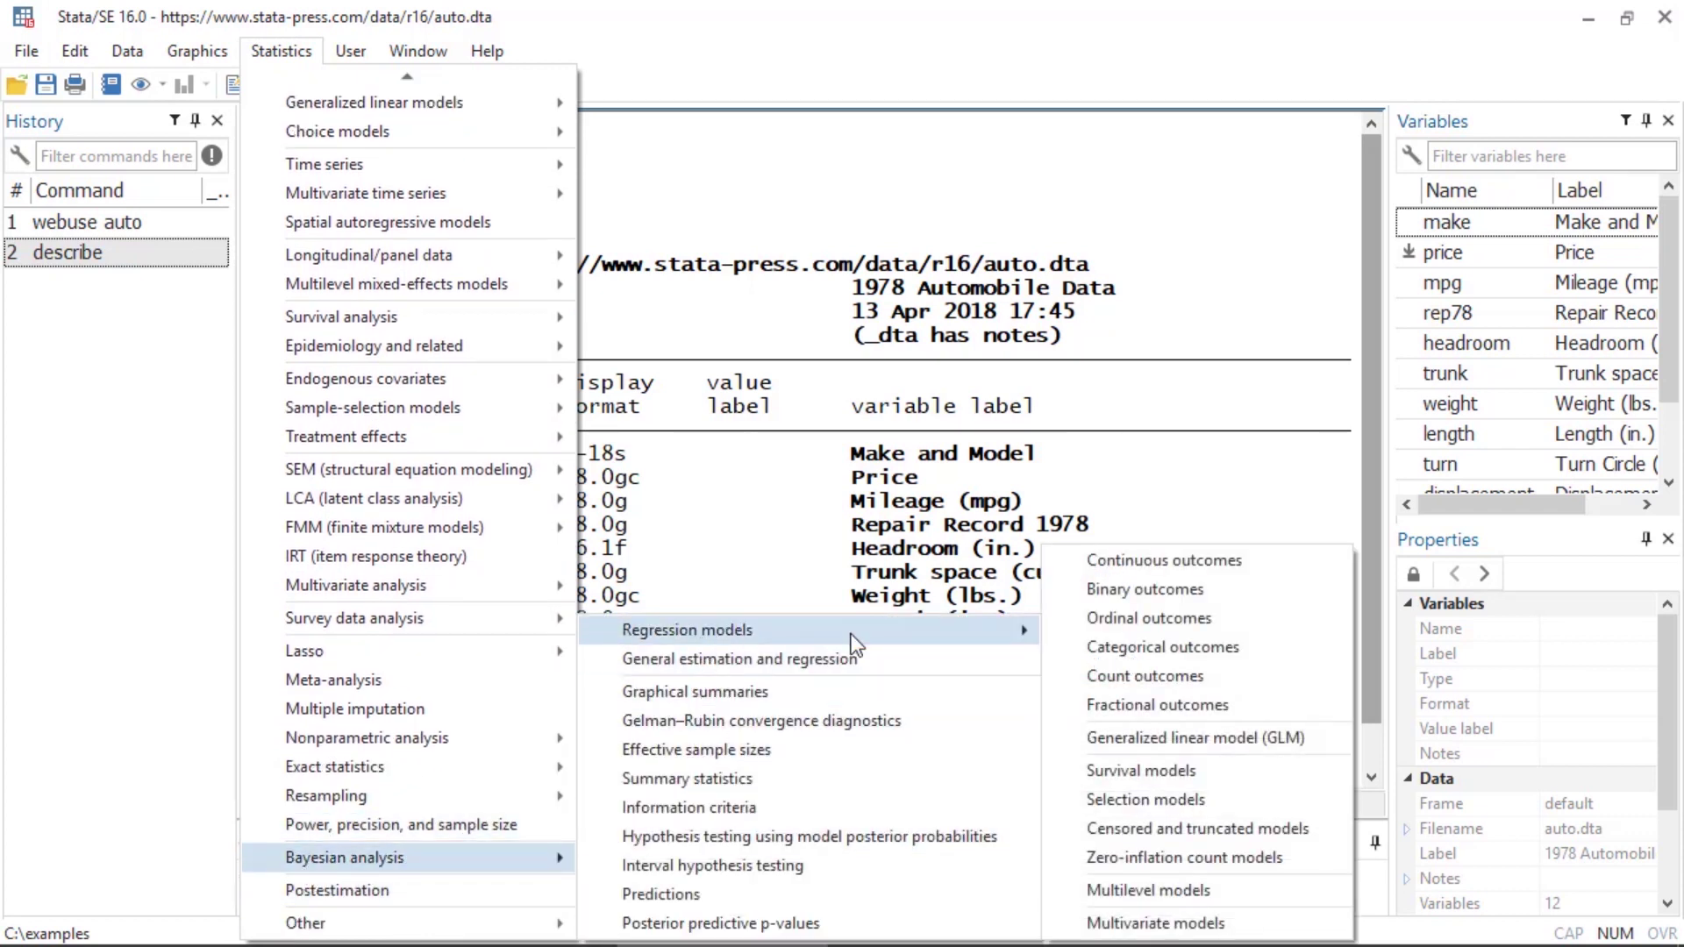
click(1119, 565)
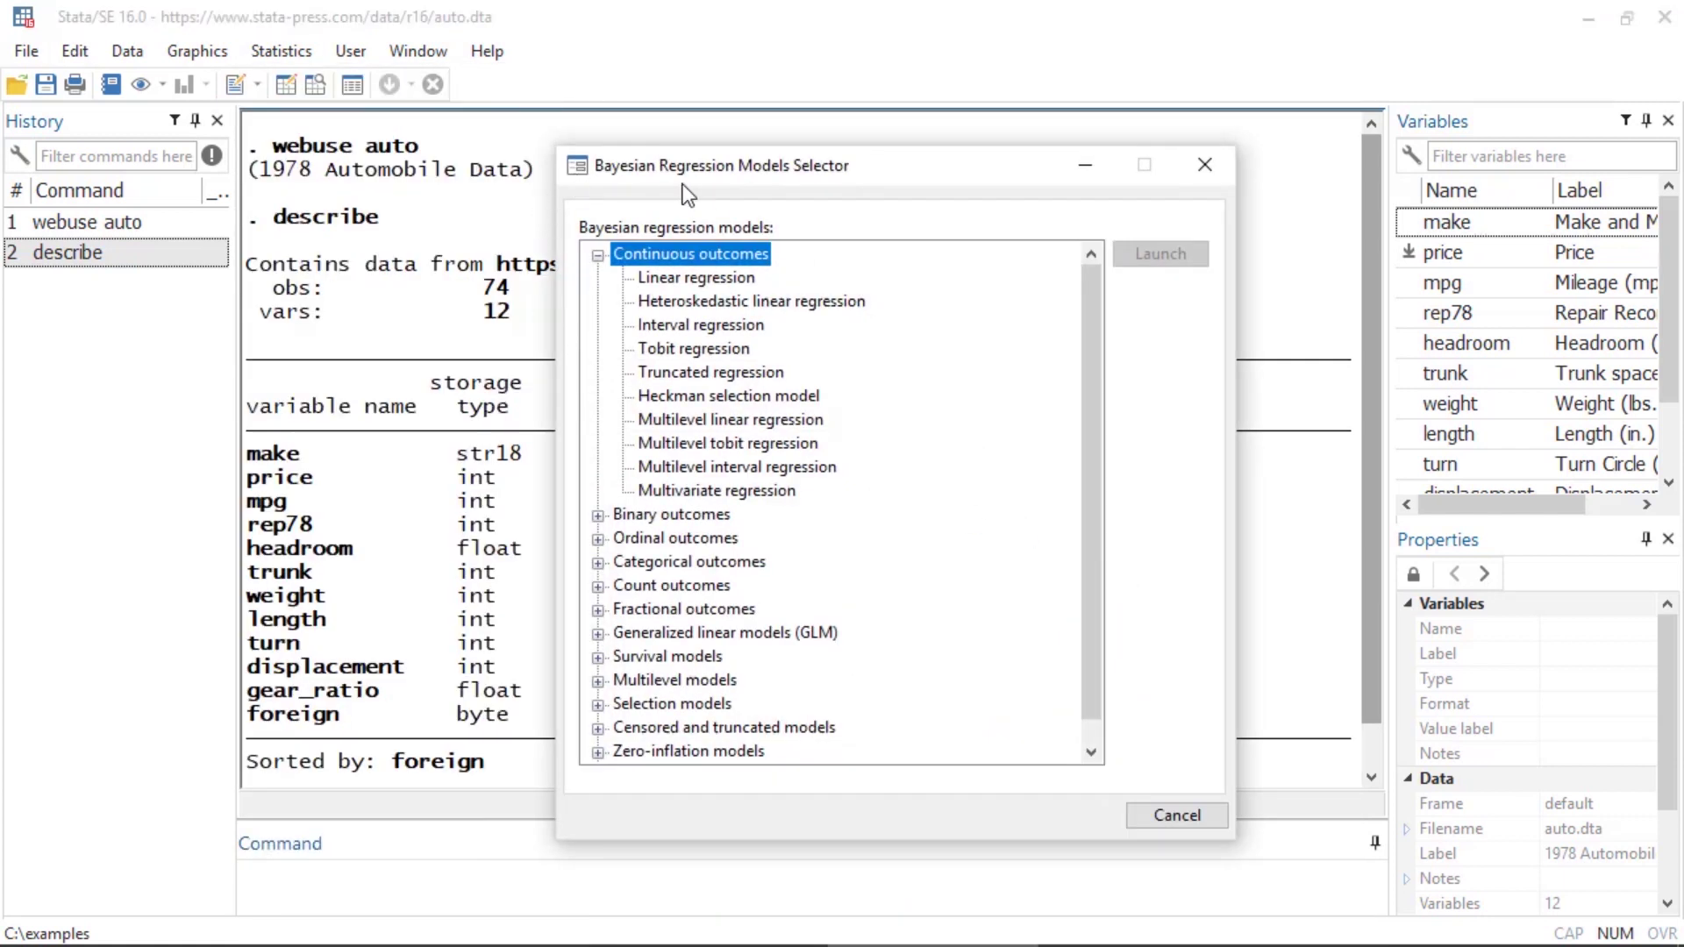
click(730, 283)
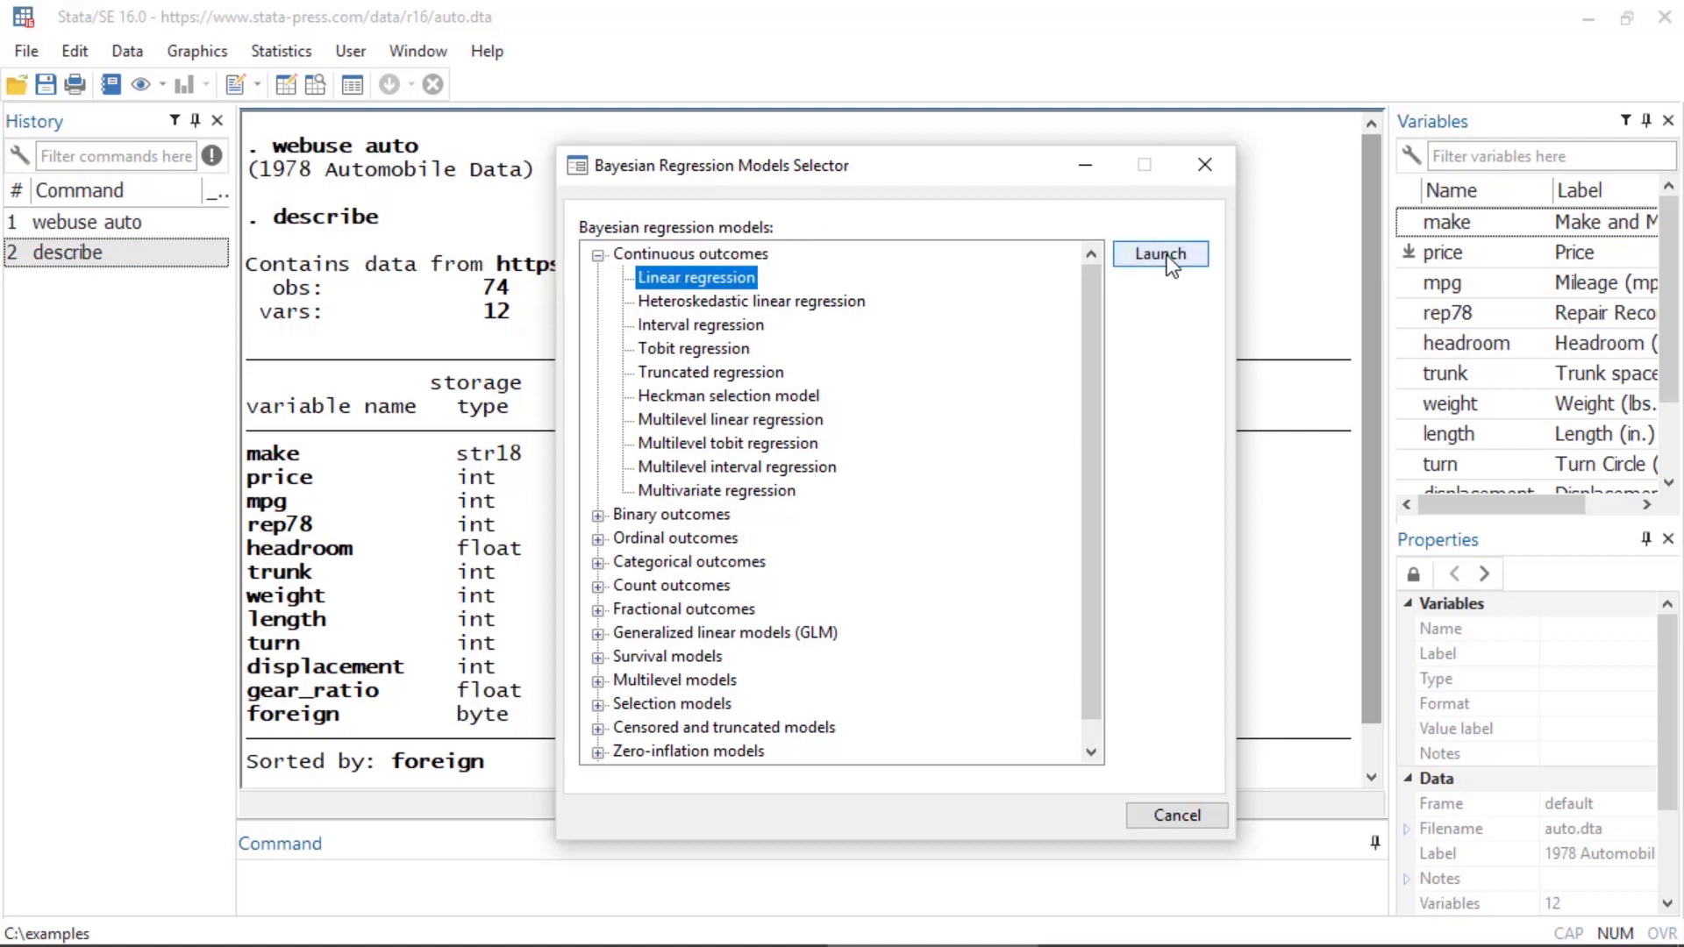
click(1168, 260)
click(1192, 162)
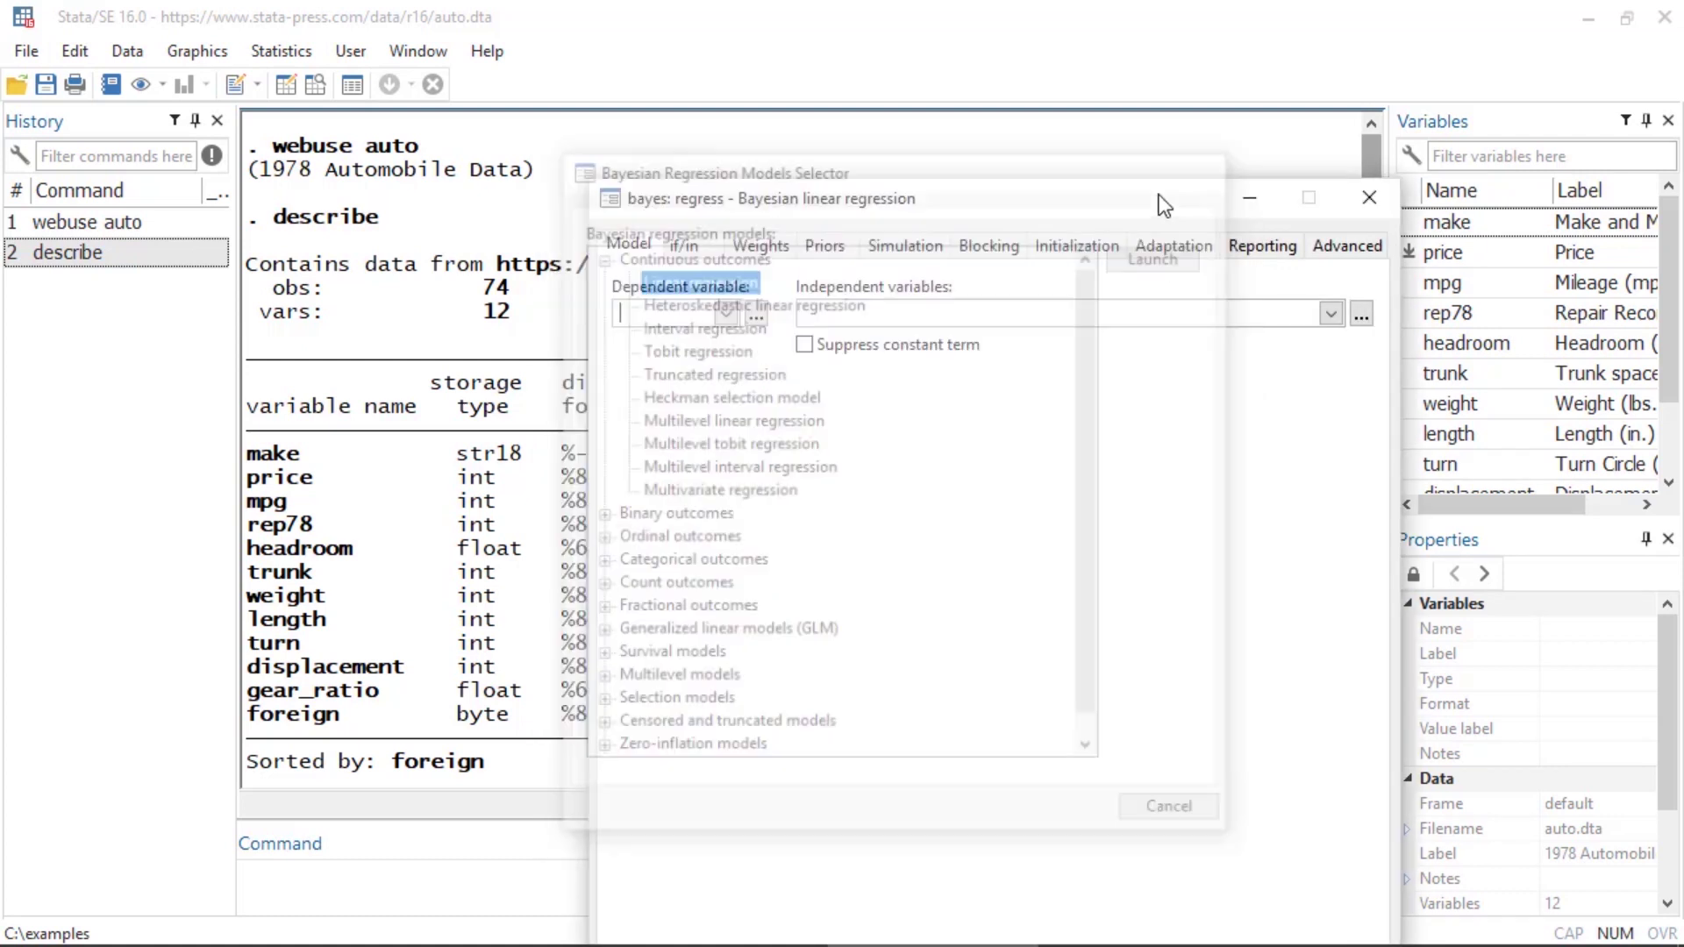
Step: Make mpg the dependent variable and add weight and foreign as independent variables
drag(1143, 194, 1422, 16)
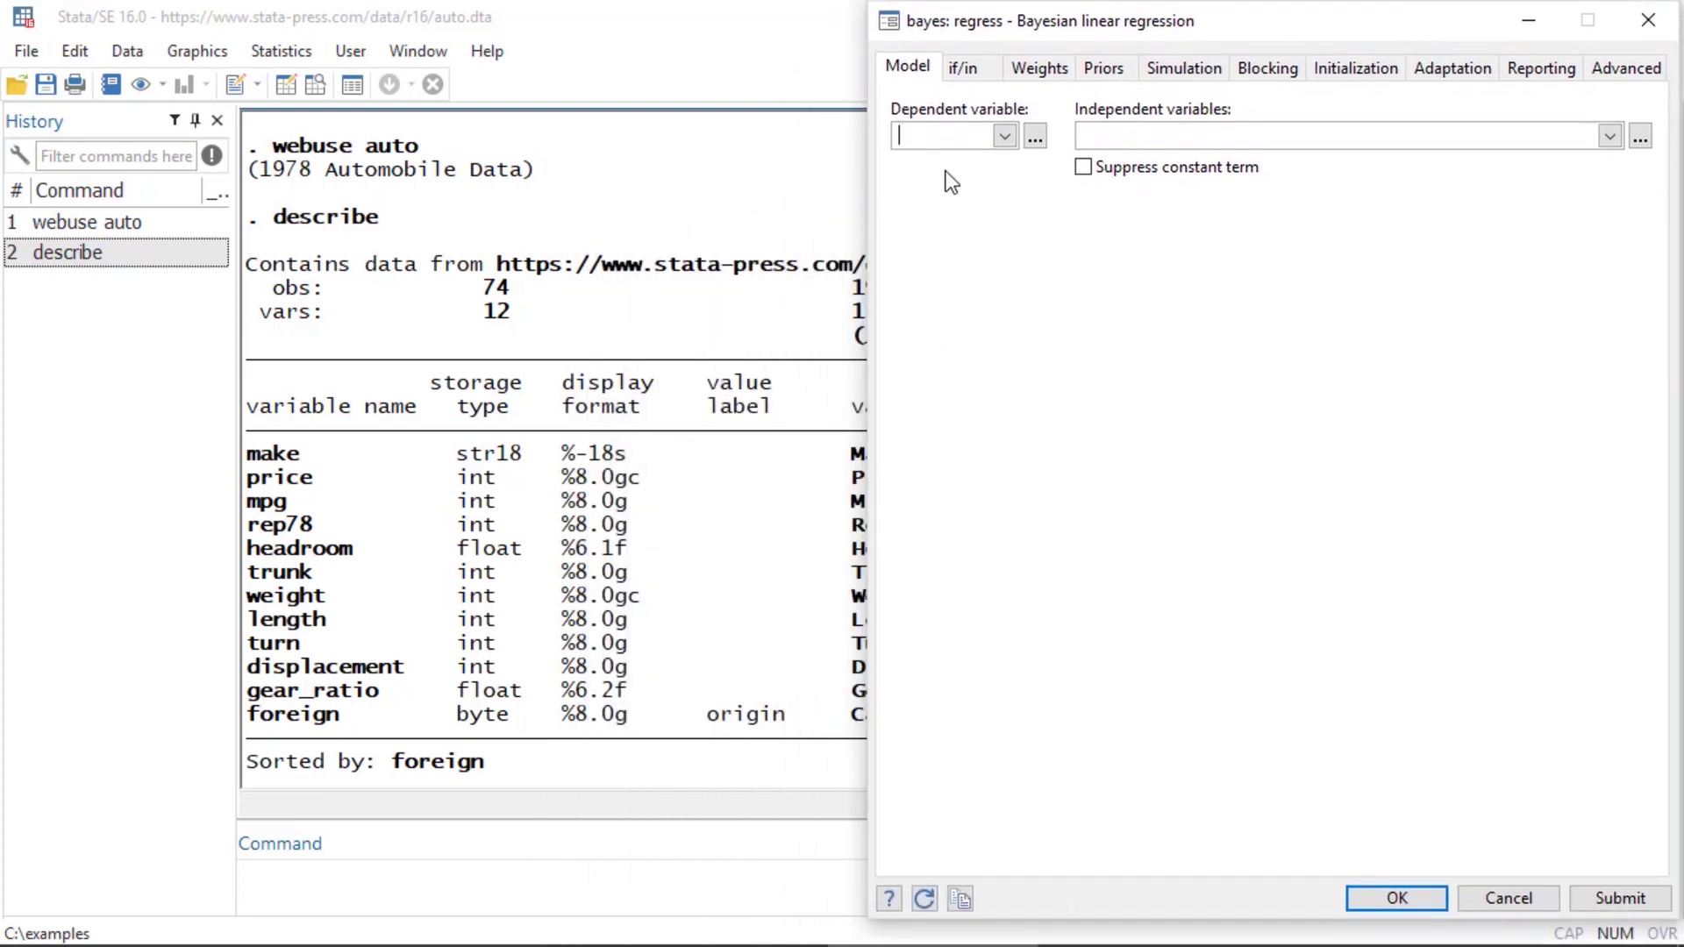
click(1005, 136)
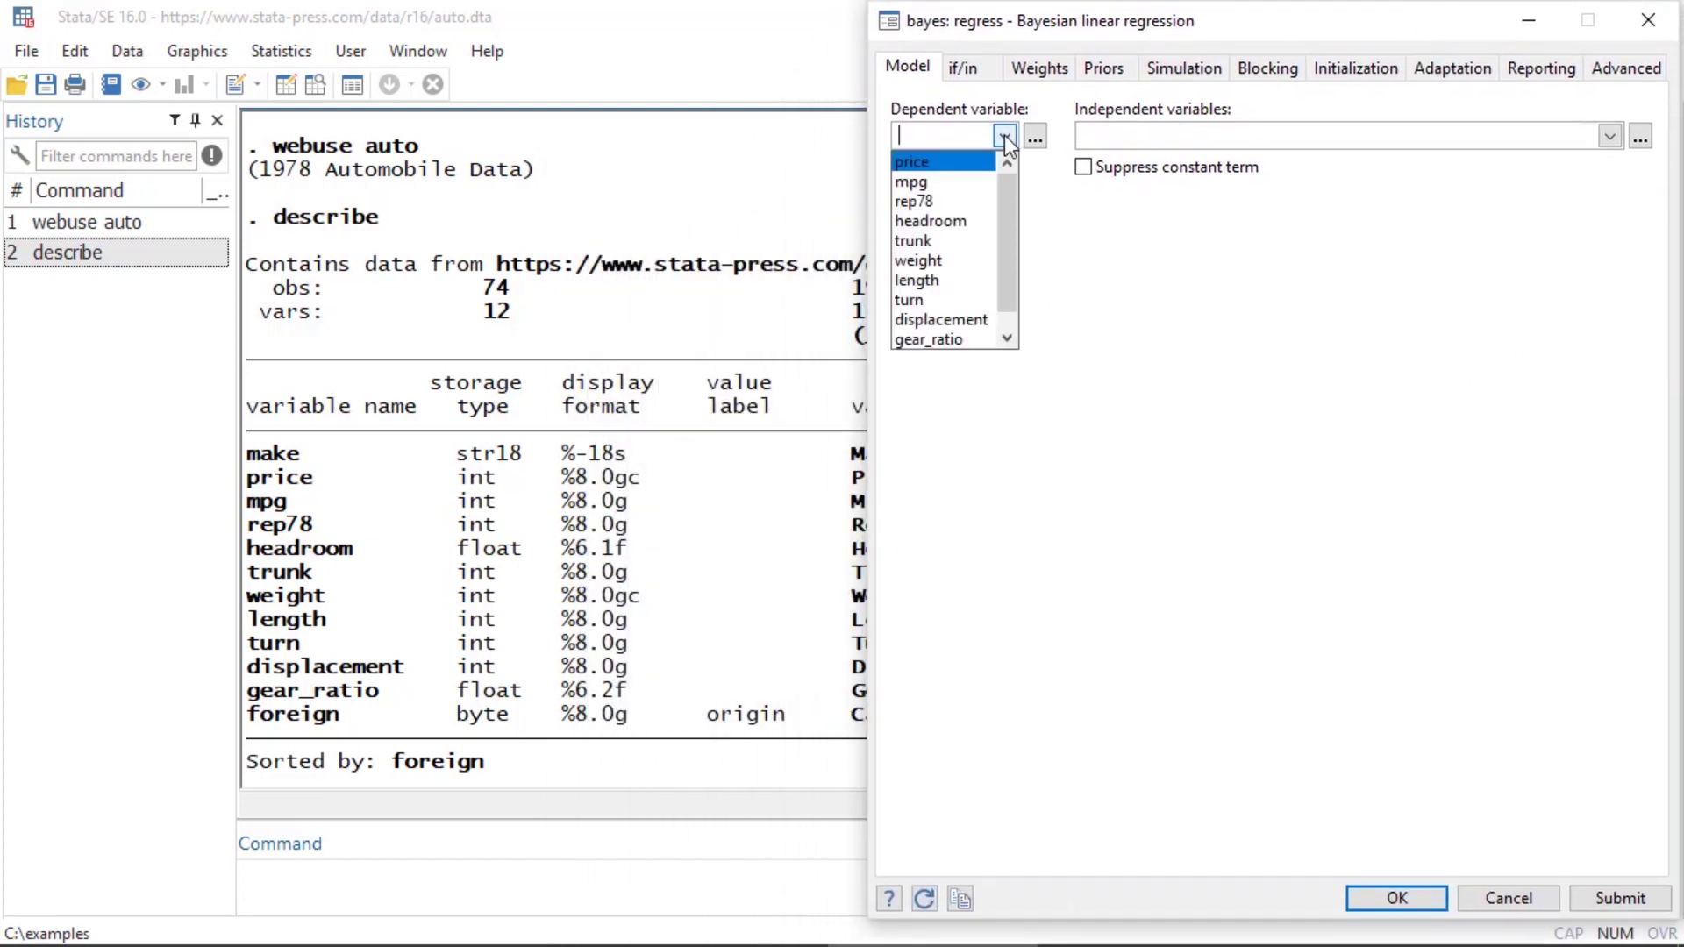
click(964, 184)
click(1609, 136)
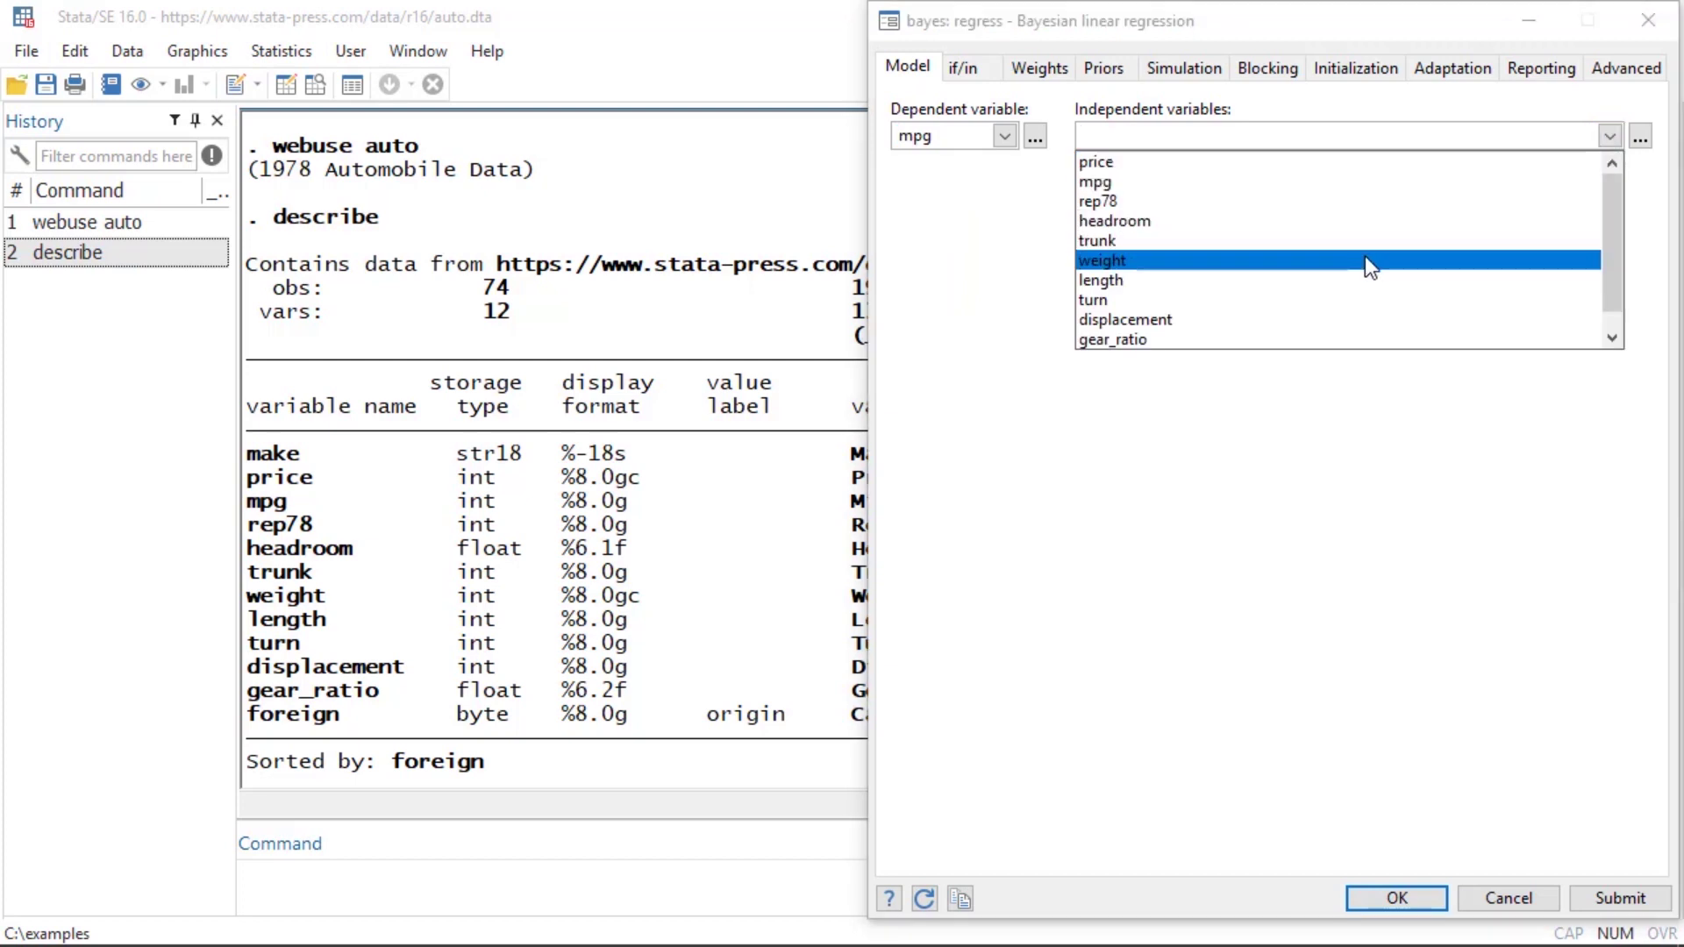
click(1365, 258)
scroll(1618, 292, down, 1)
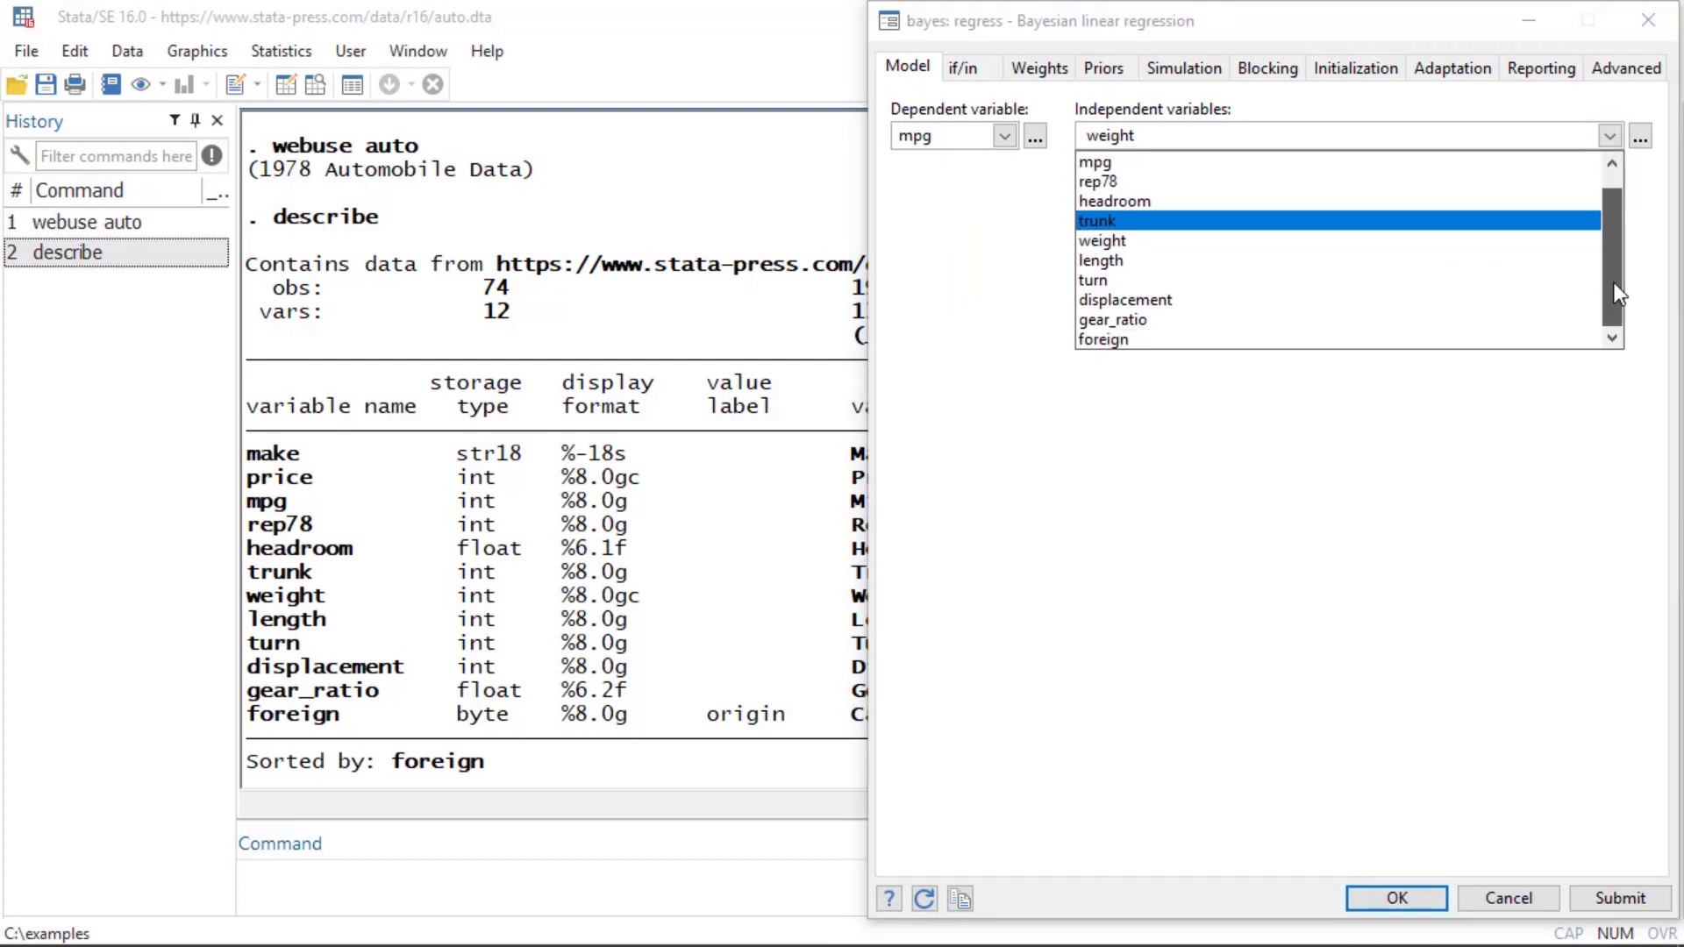
click(1389, 339)
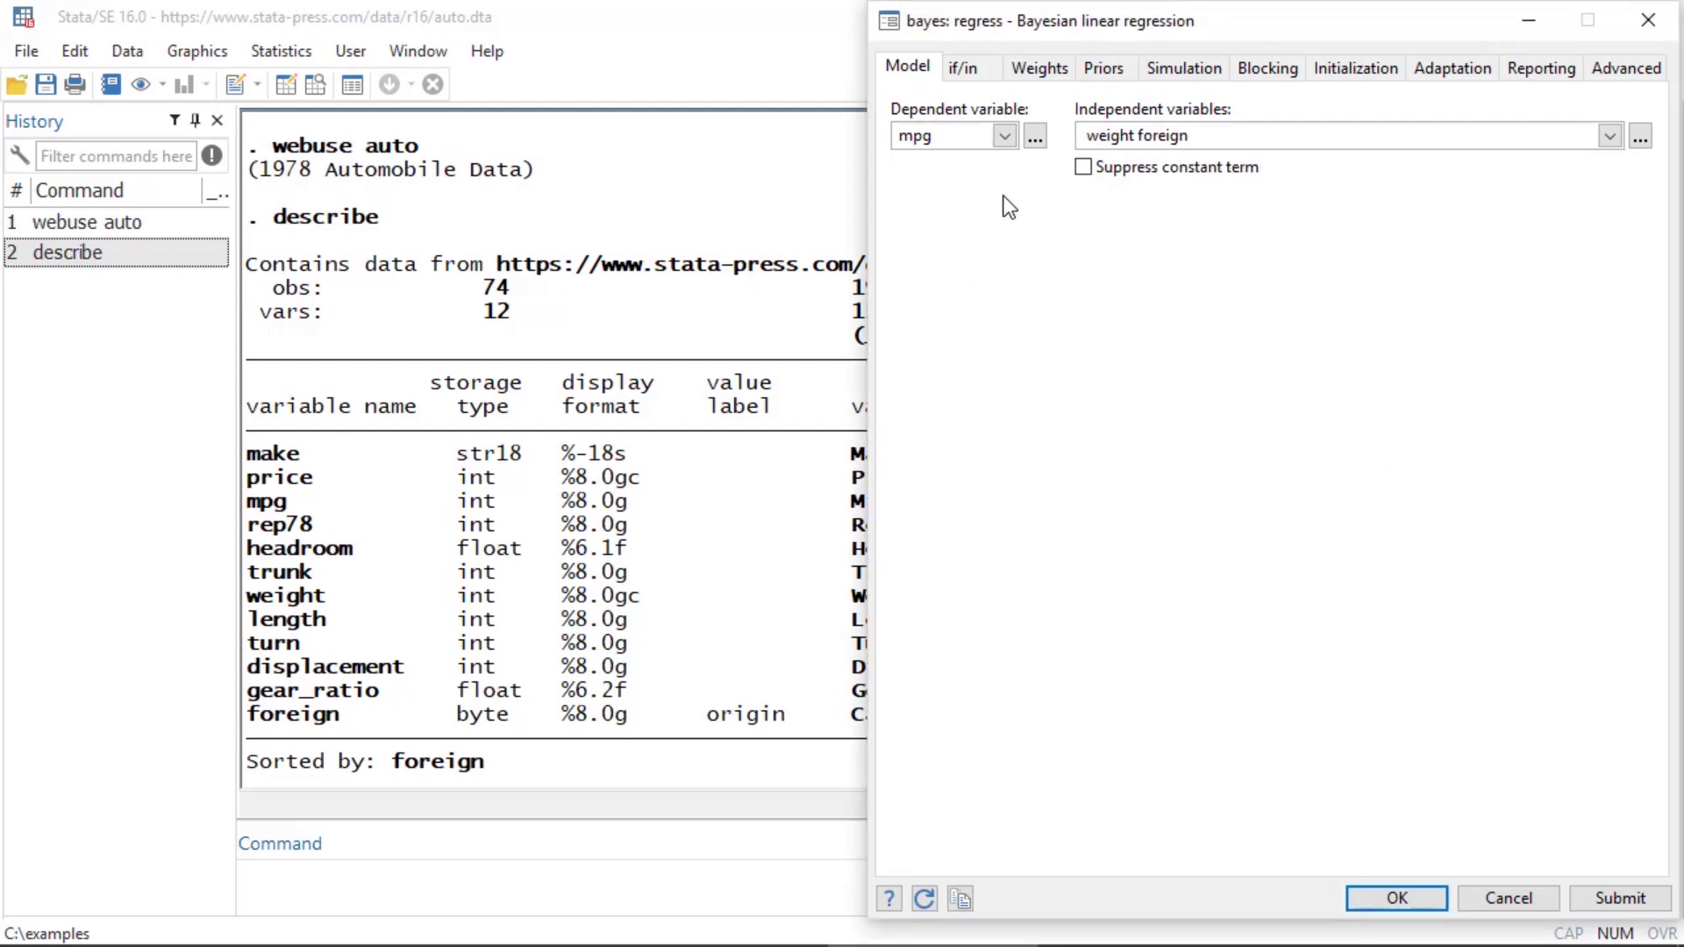
Step: Set 3 MCMC chains and random-number seed 16, then run the regression
click(1184, 74)
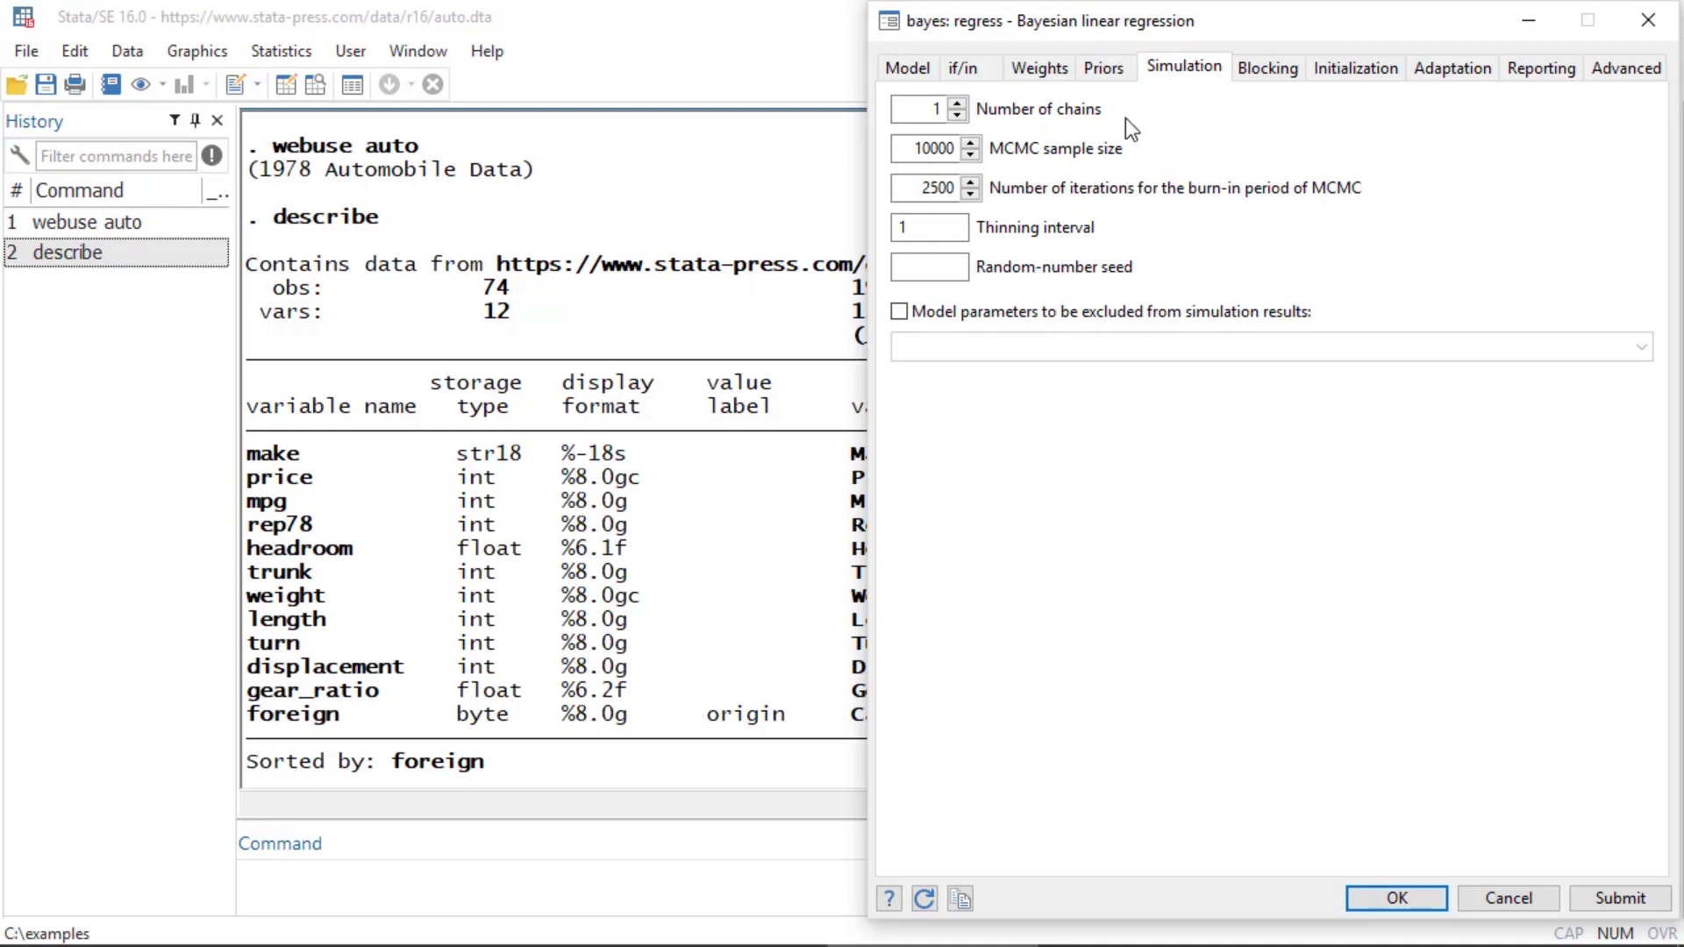
click(962, 104)
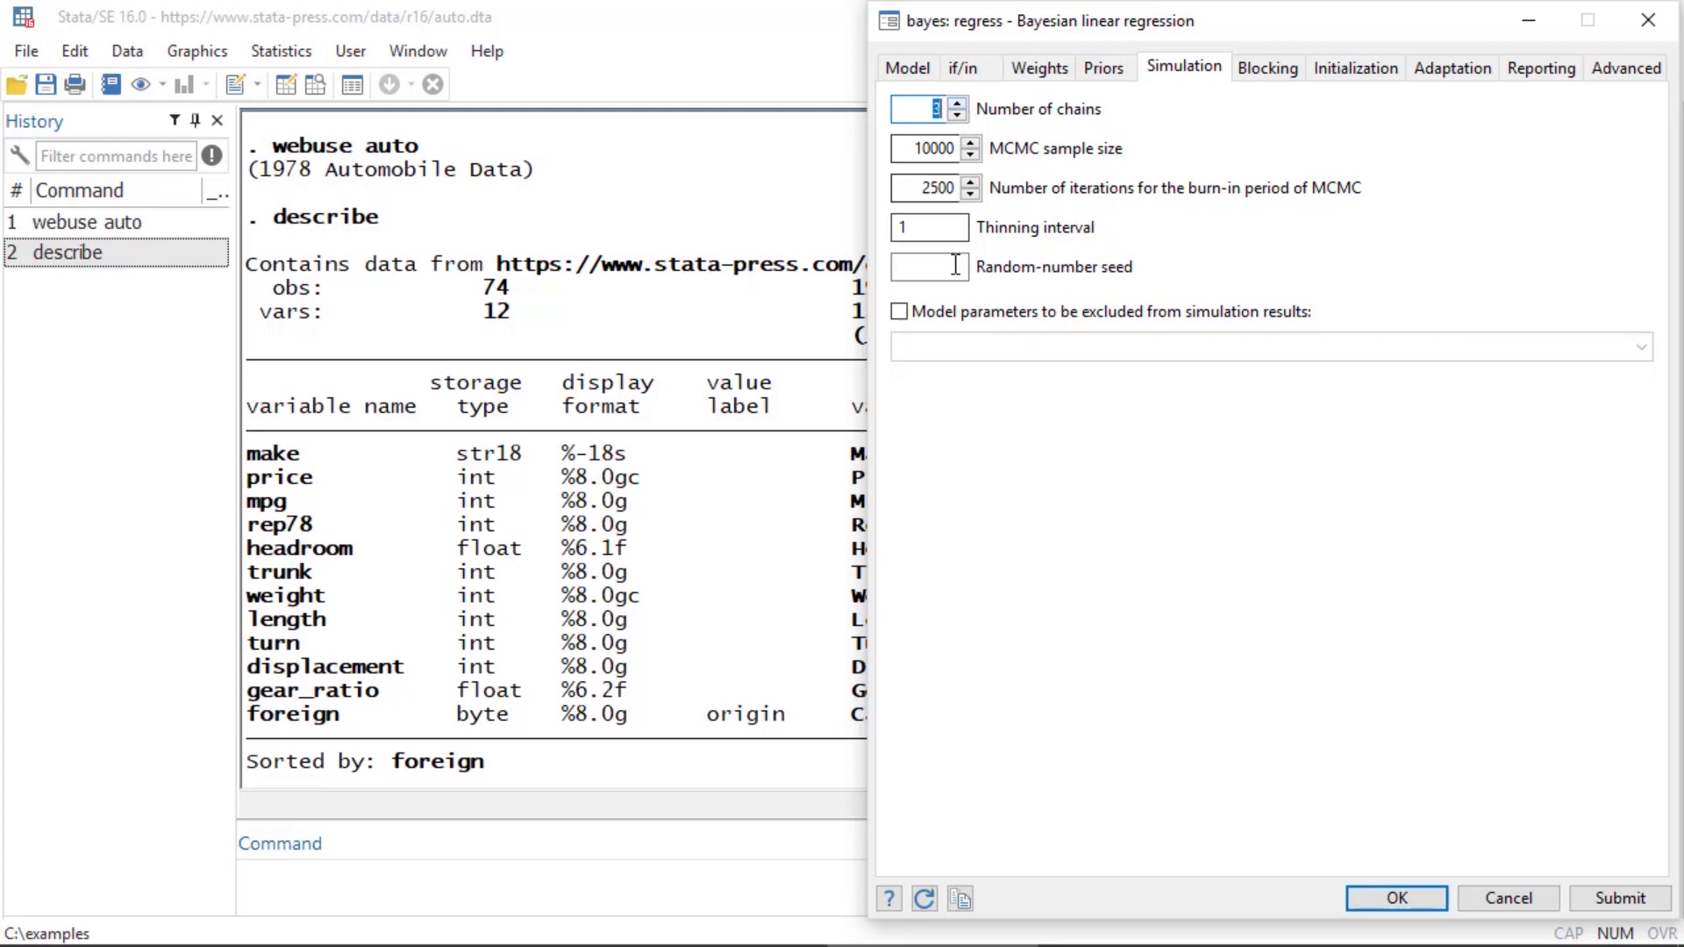
text(1)
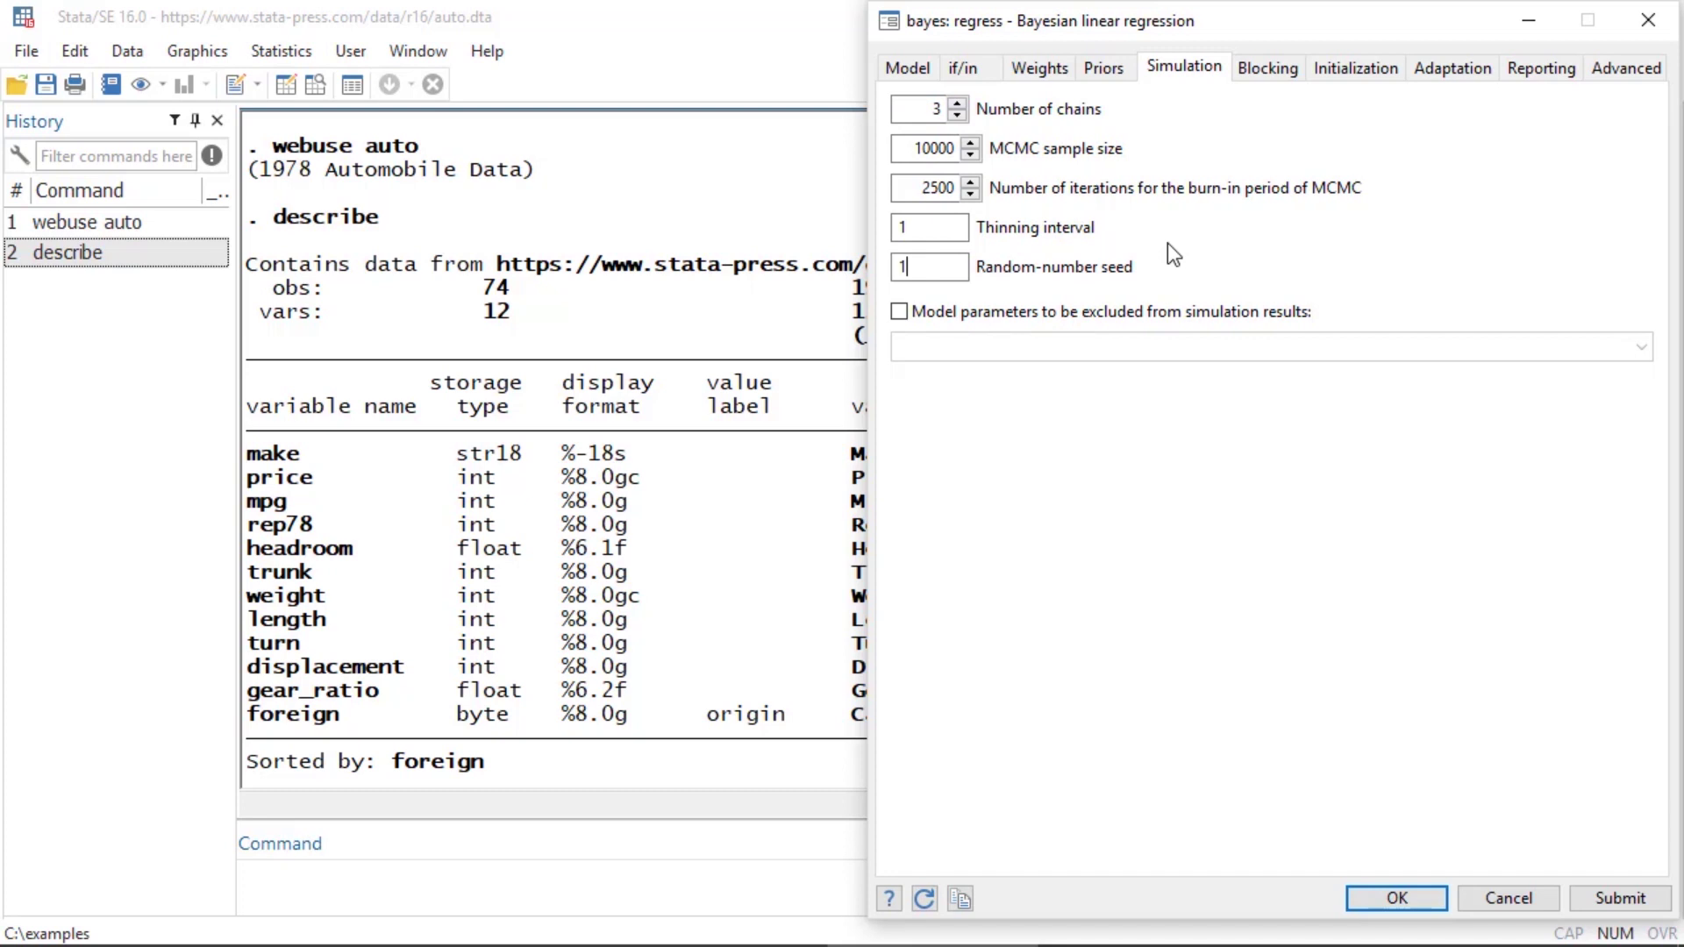
text(6)
click(1397, 897)
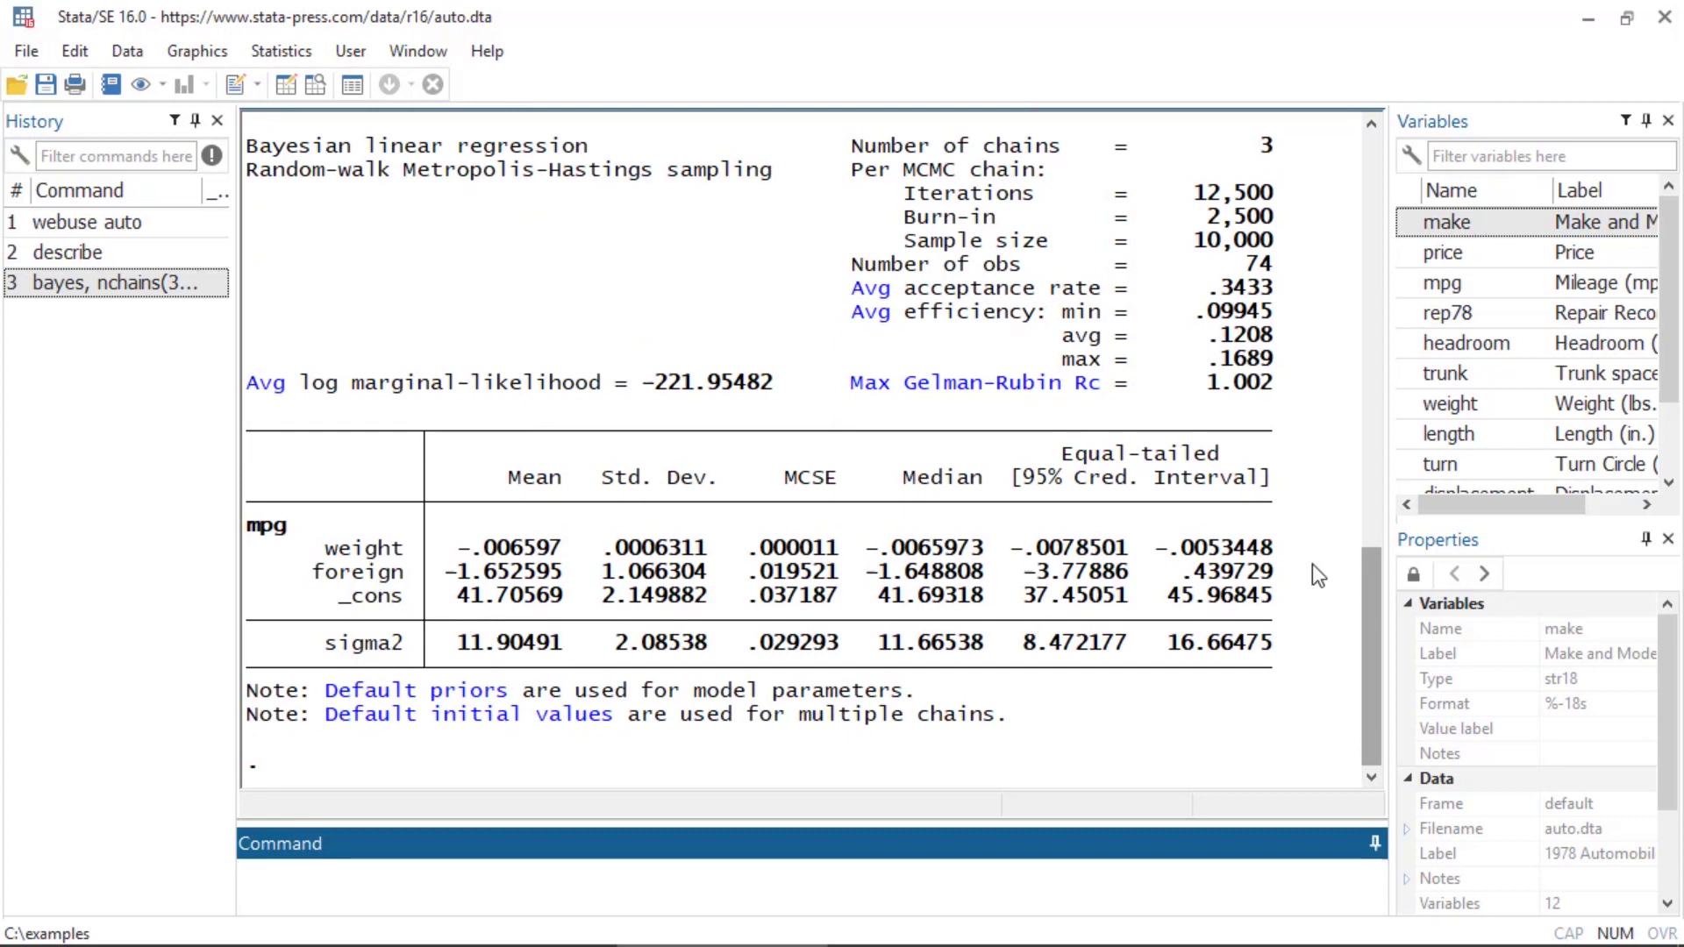
drag(1373, 575, 1372, 526)
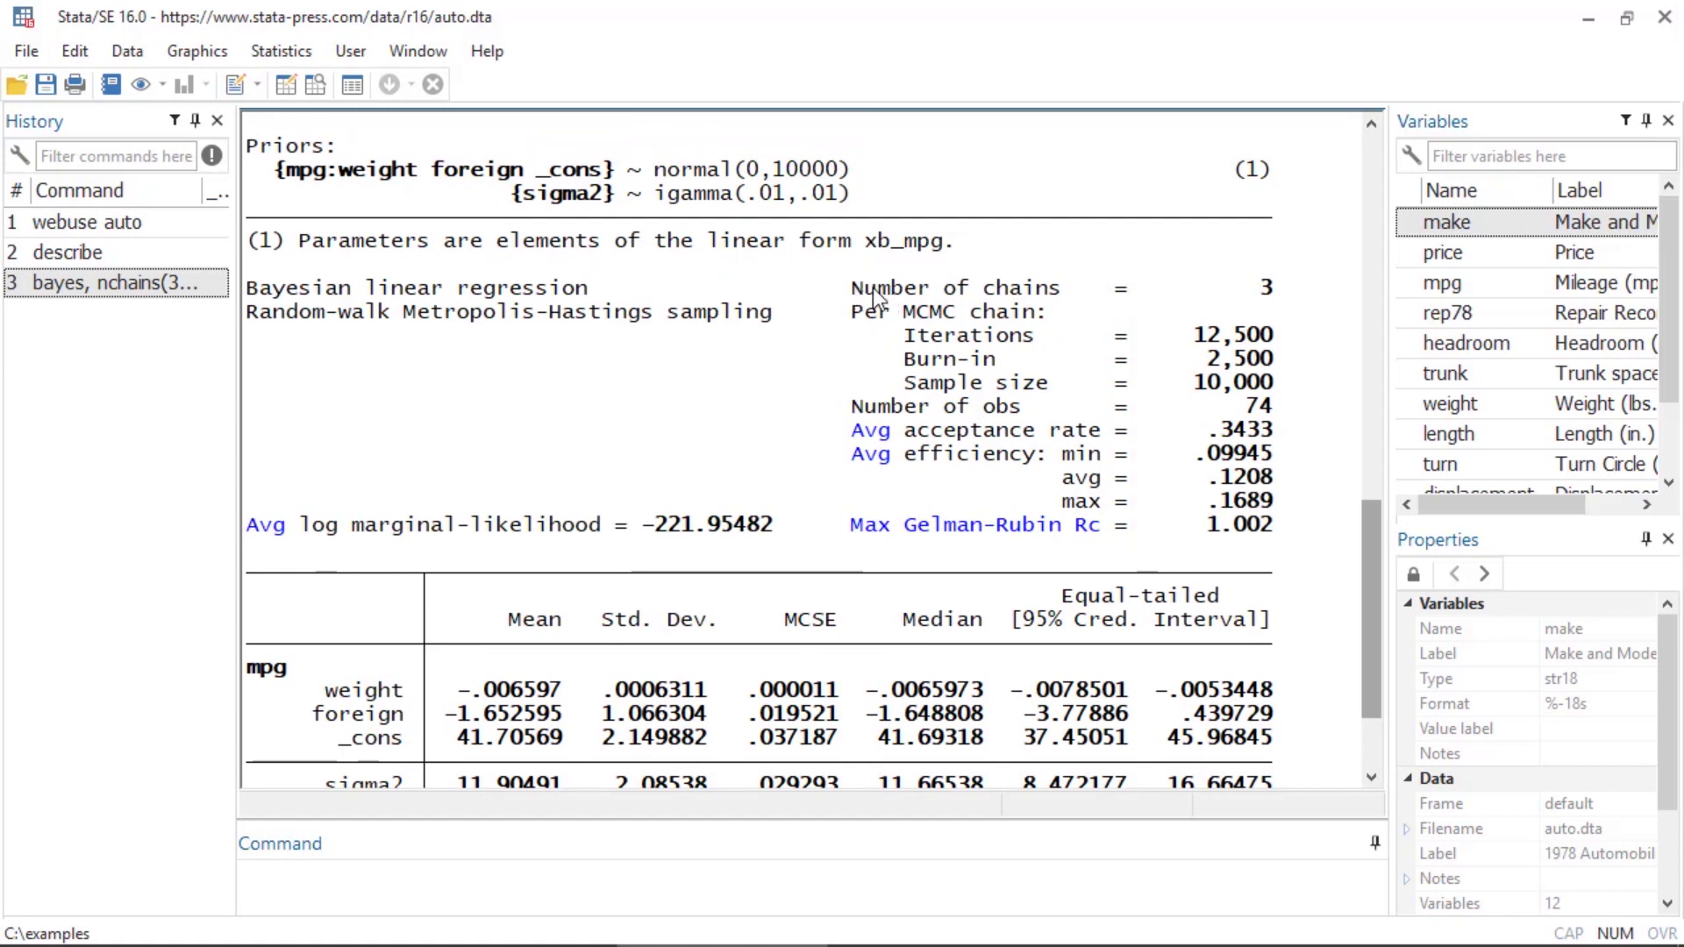
Step: Highlight 3 chains, 12,500 iterations, 10,000 sample size and max Rc 1.002 in the results
drag(854, 295, 1265, 299)
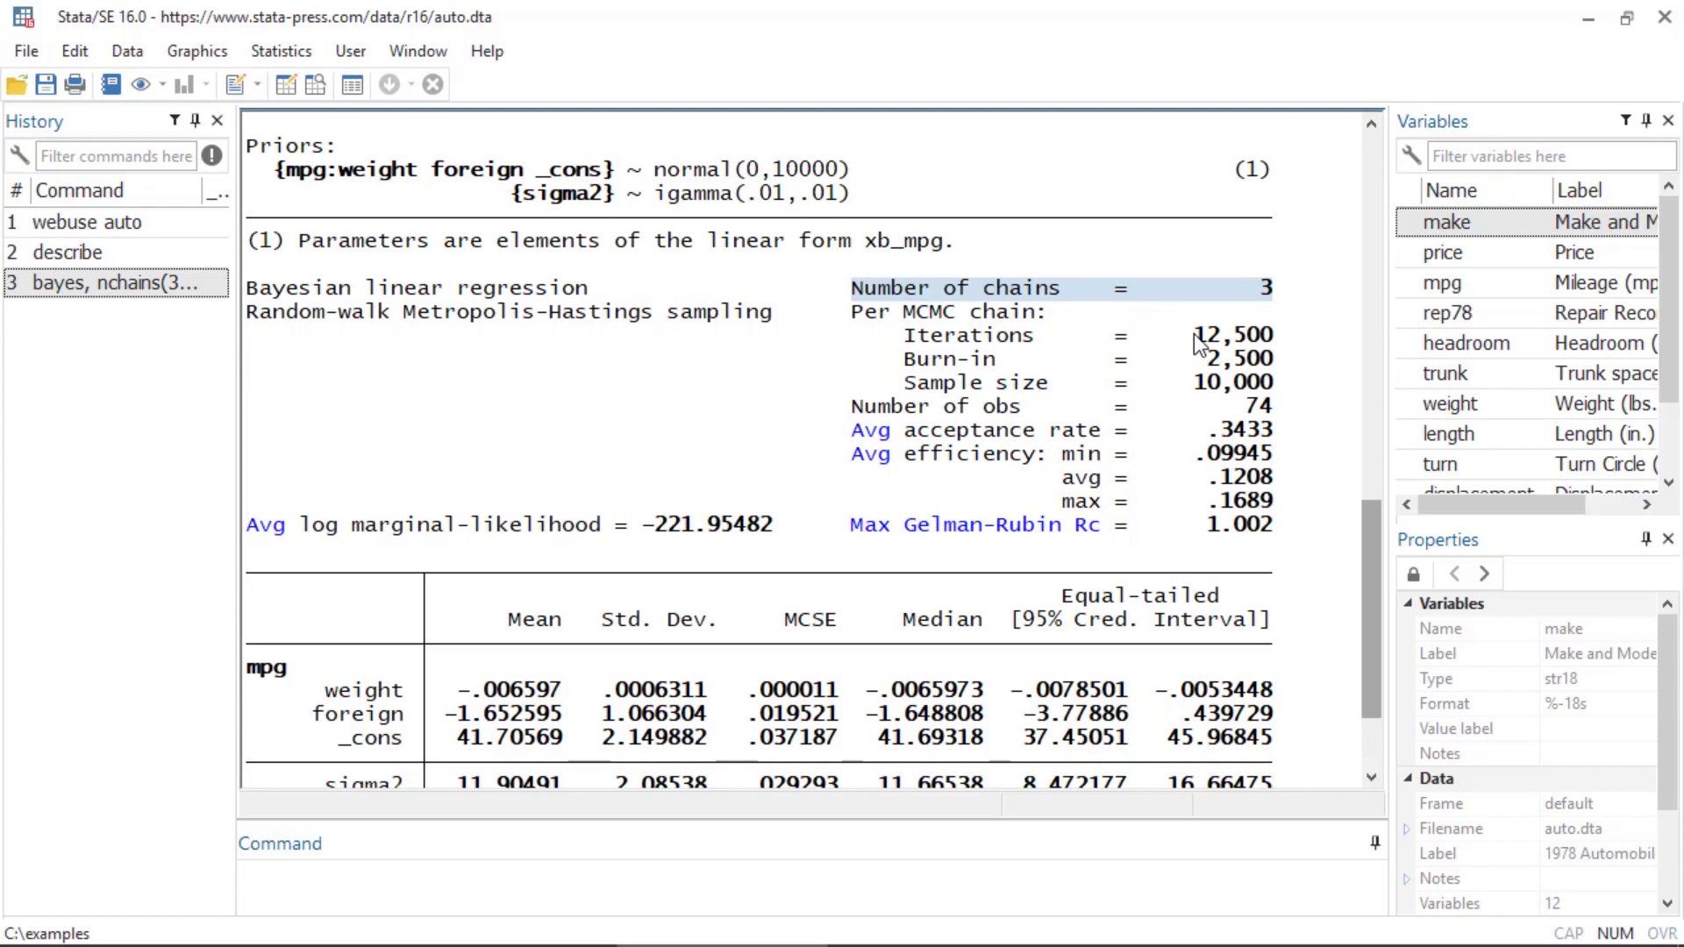
click(1220, 337)
double_click(1223, 344)
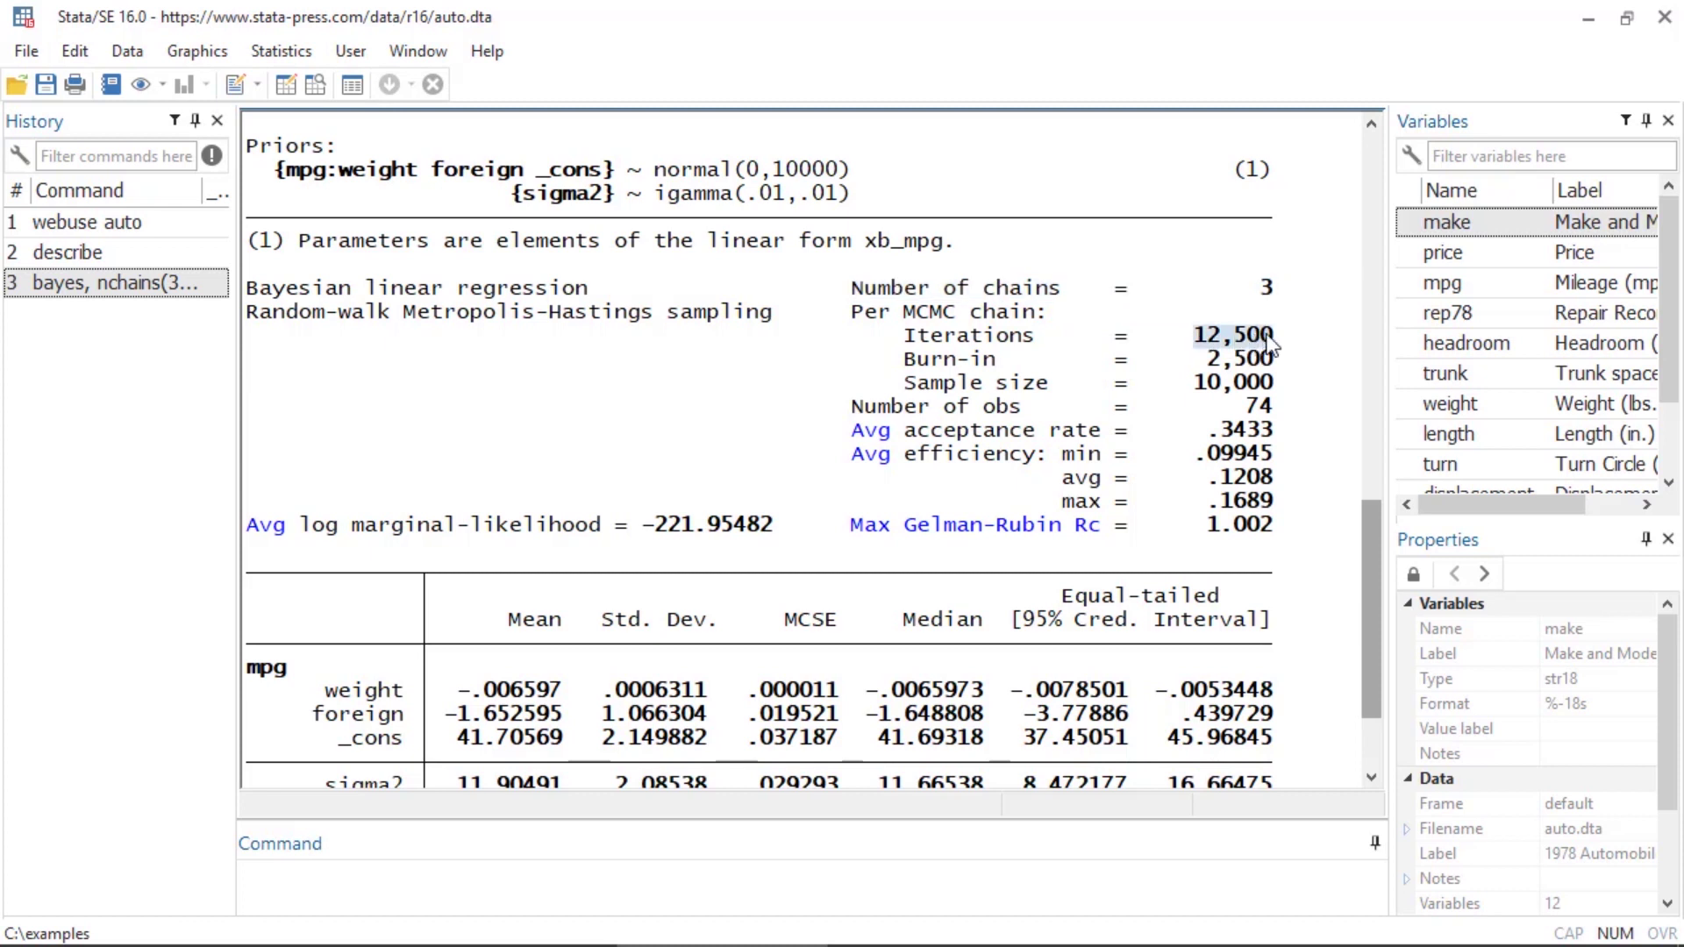
click(1213, 373)
mouse_move(1212, 365)
mouse_down()
mouse_move(1212, 384)
mouse_move(1239, 395)
mouse_up()
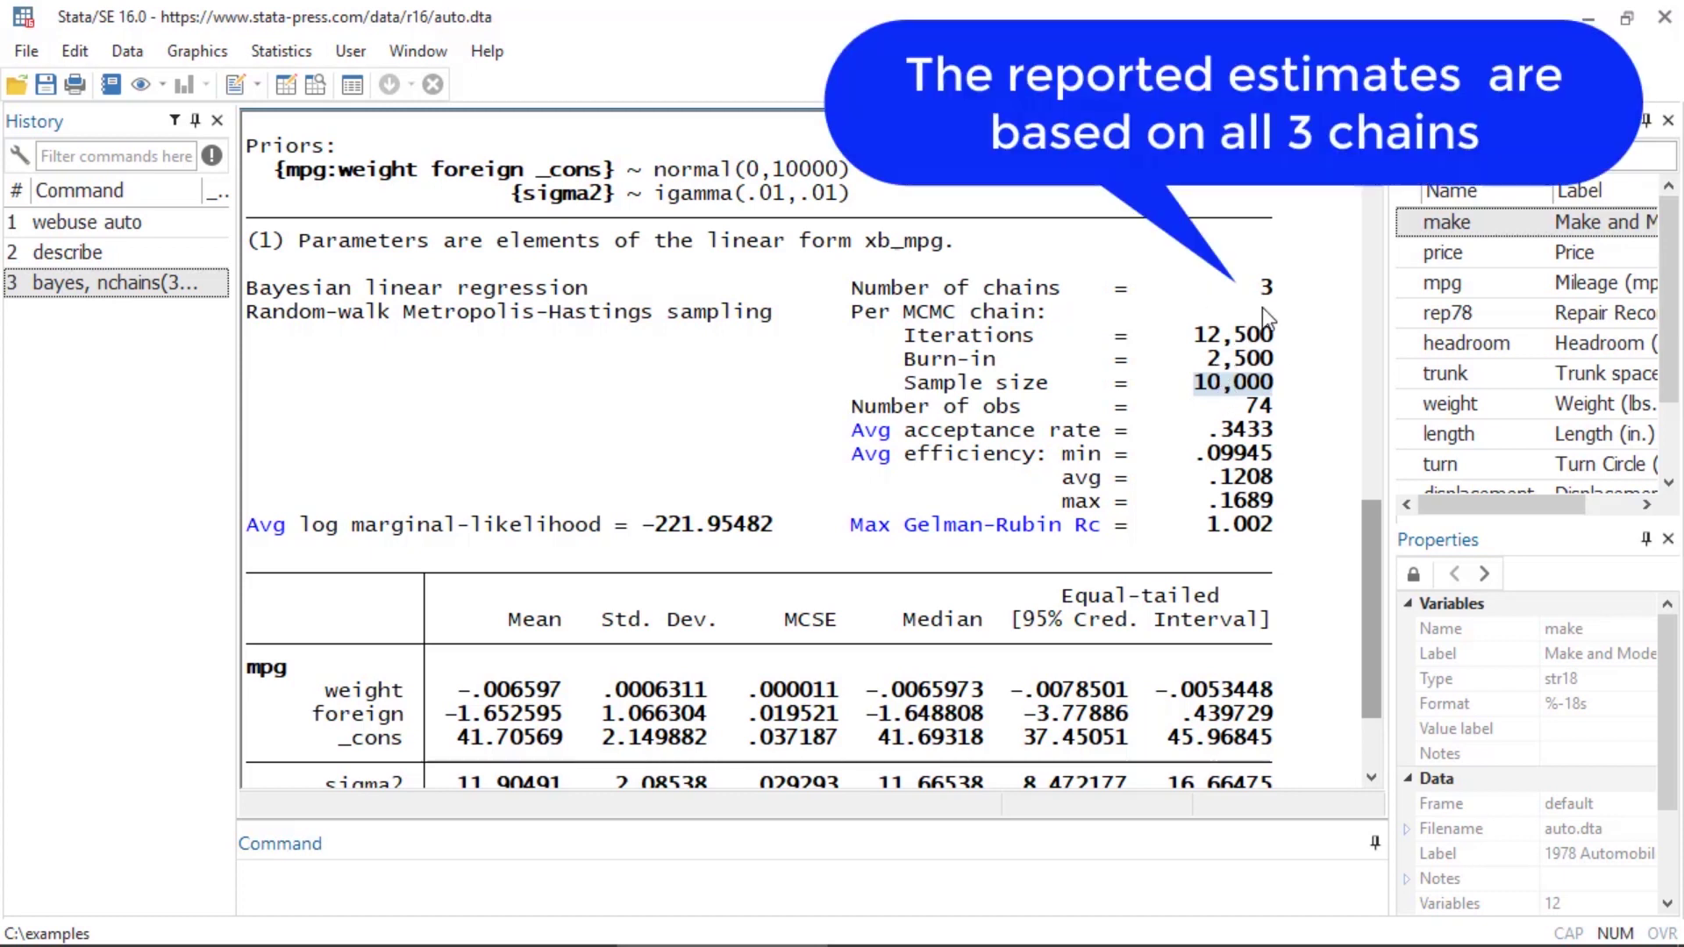
drag(1211, 527, 1274, 532)
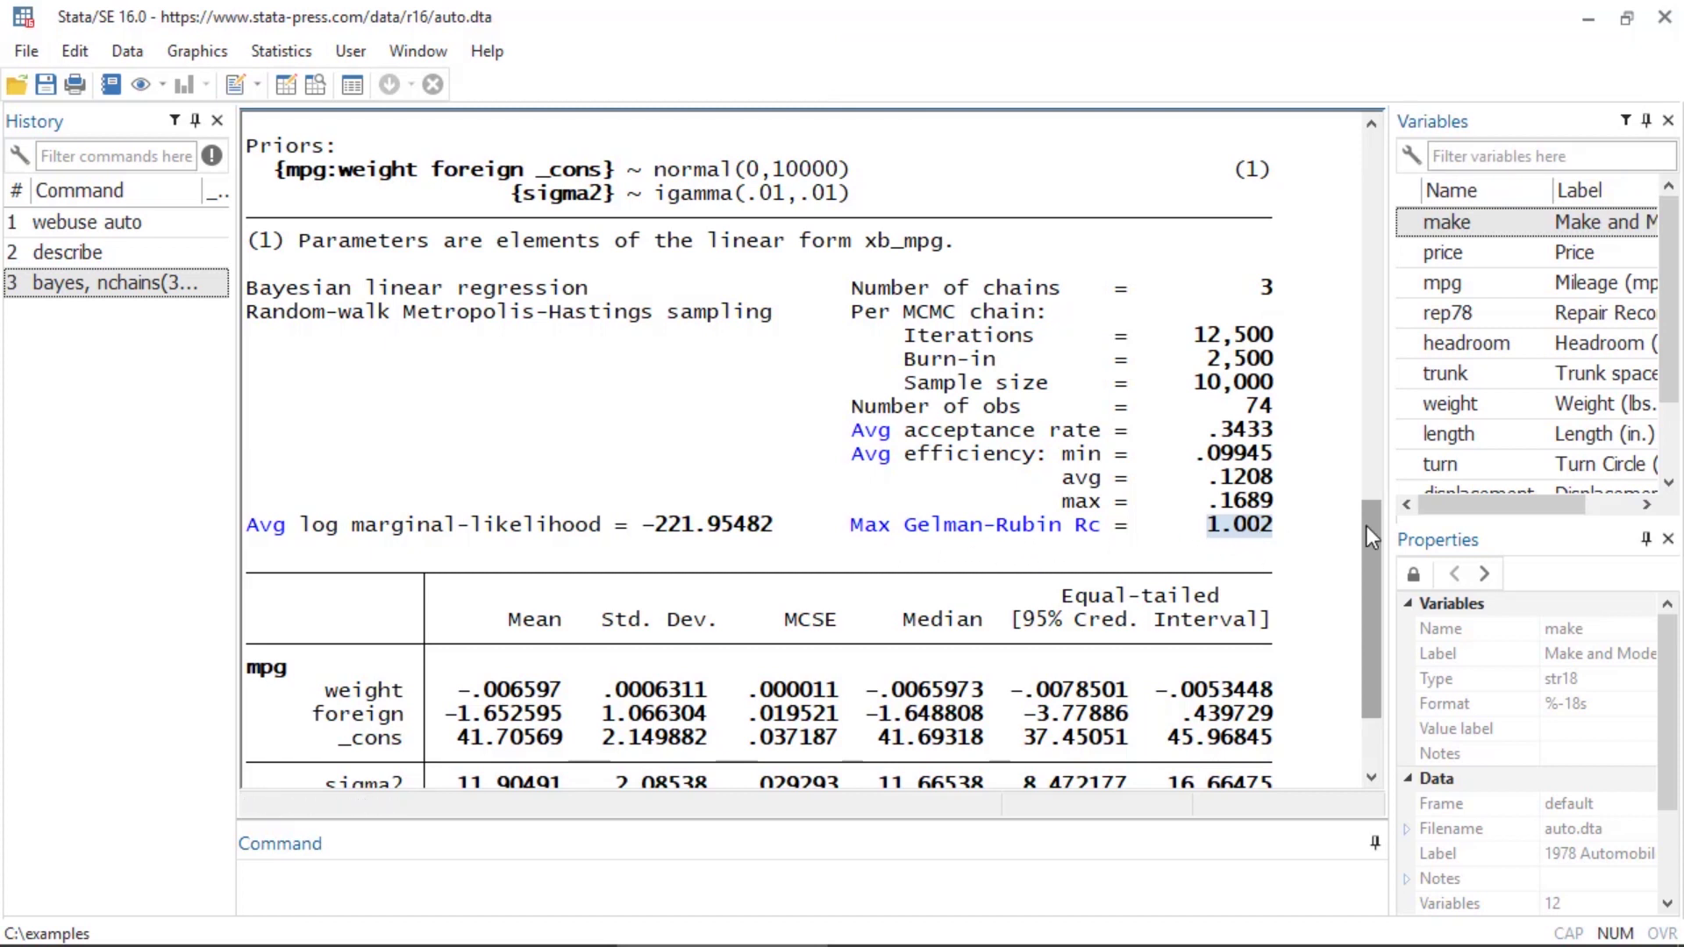
scroll(1377, 540, down, 2)
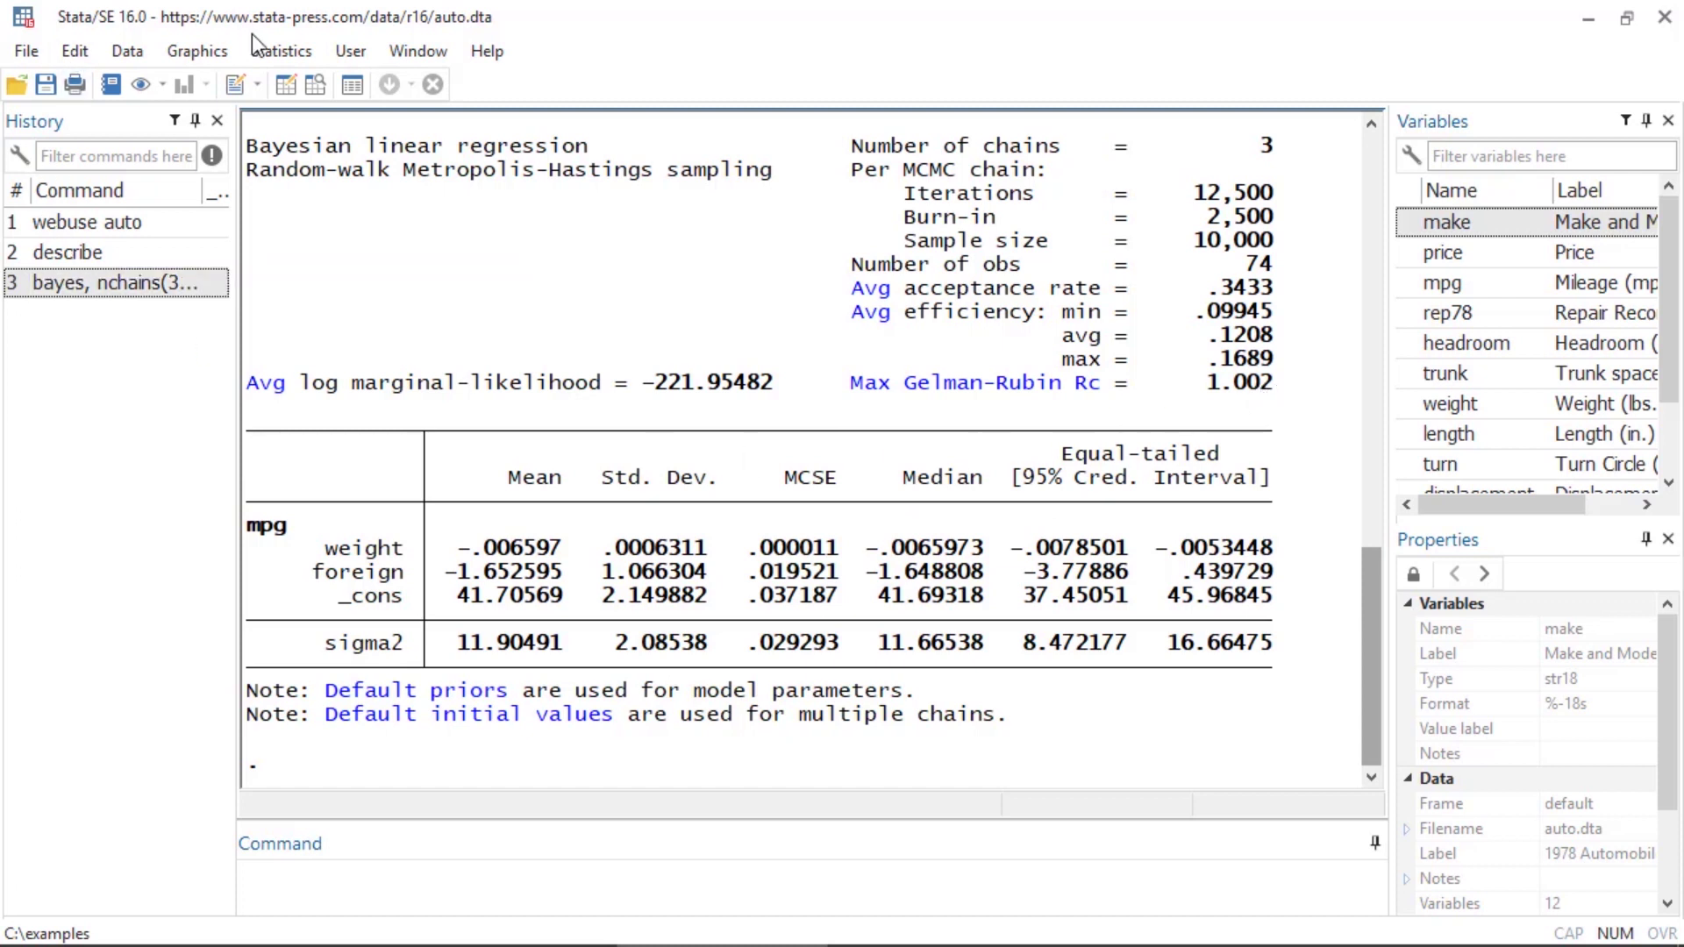
Step: Run Gelman-Rubin diagnostics on all model parameters, giving Rc values near 1.002
click(273, 49)
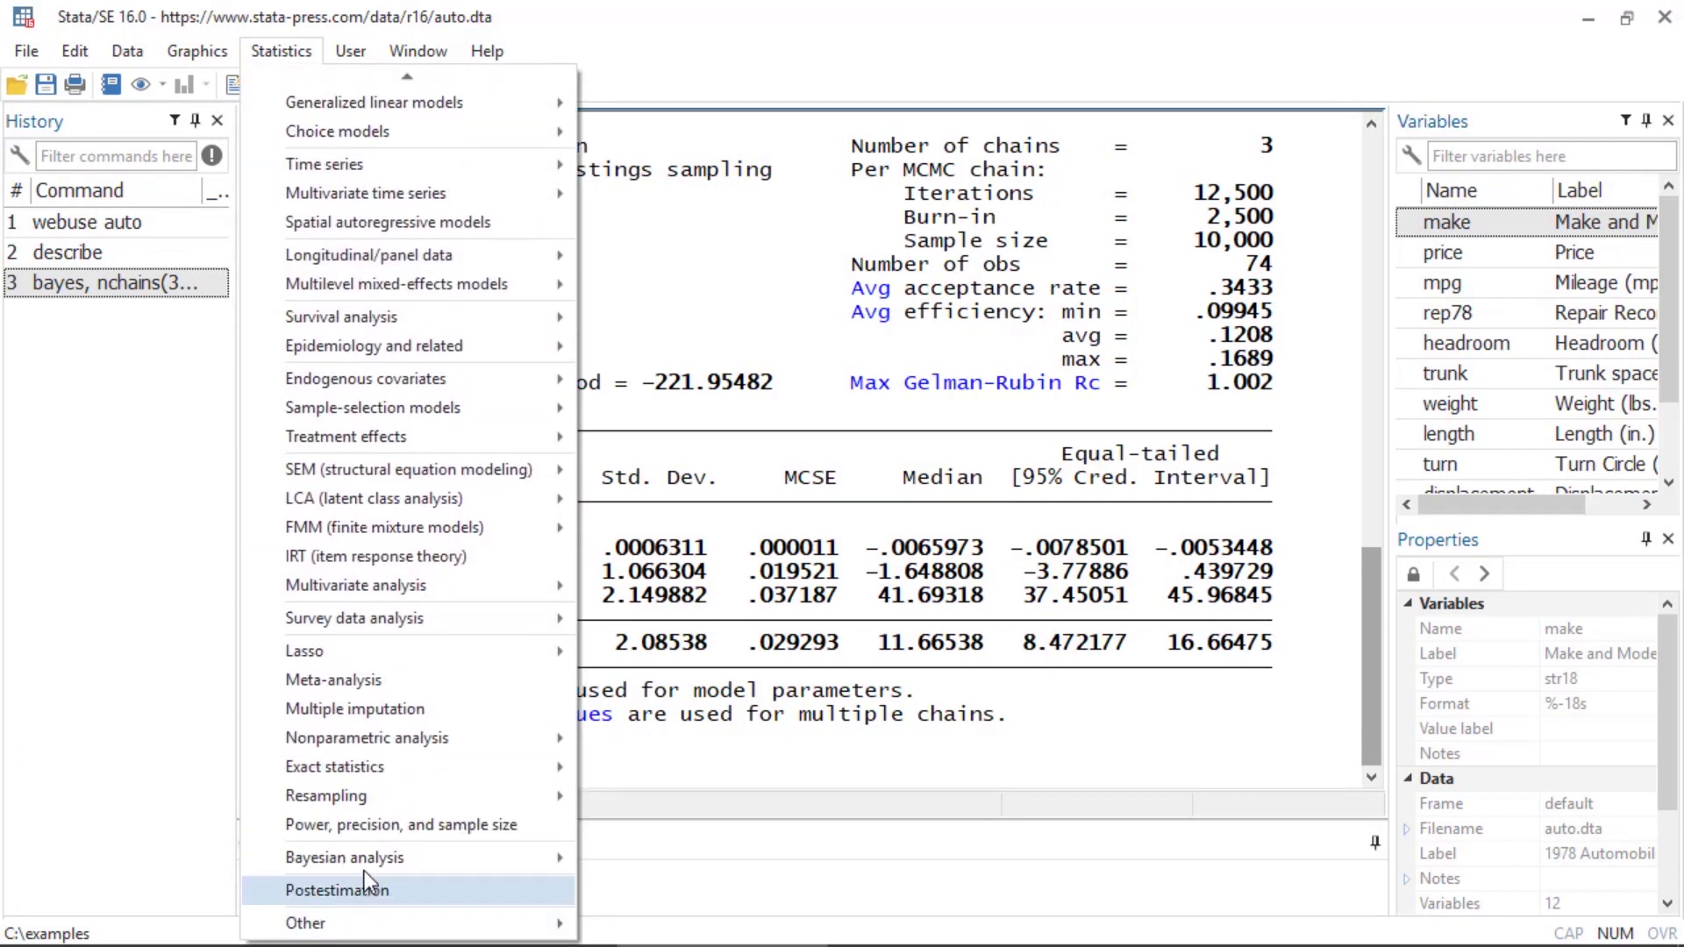
mouse_move(345, 856)
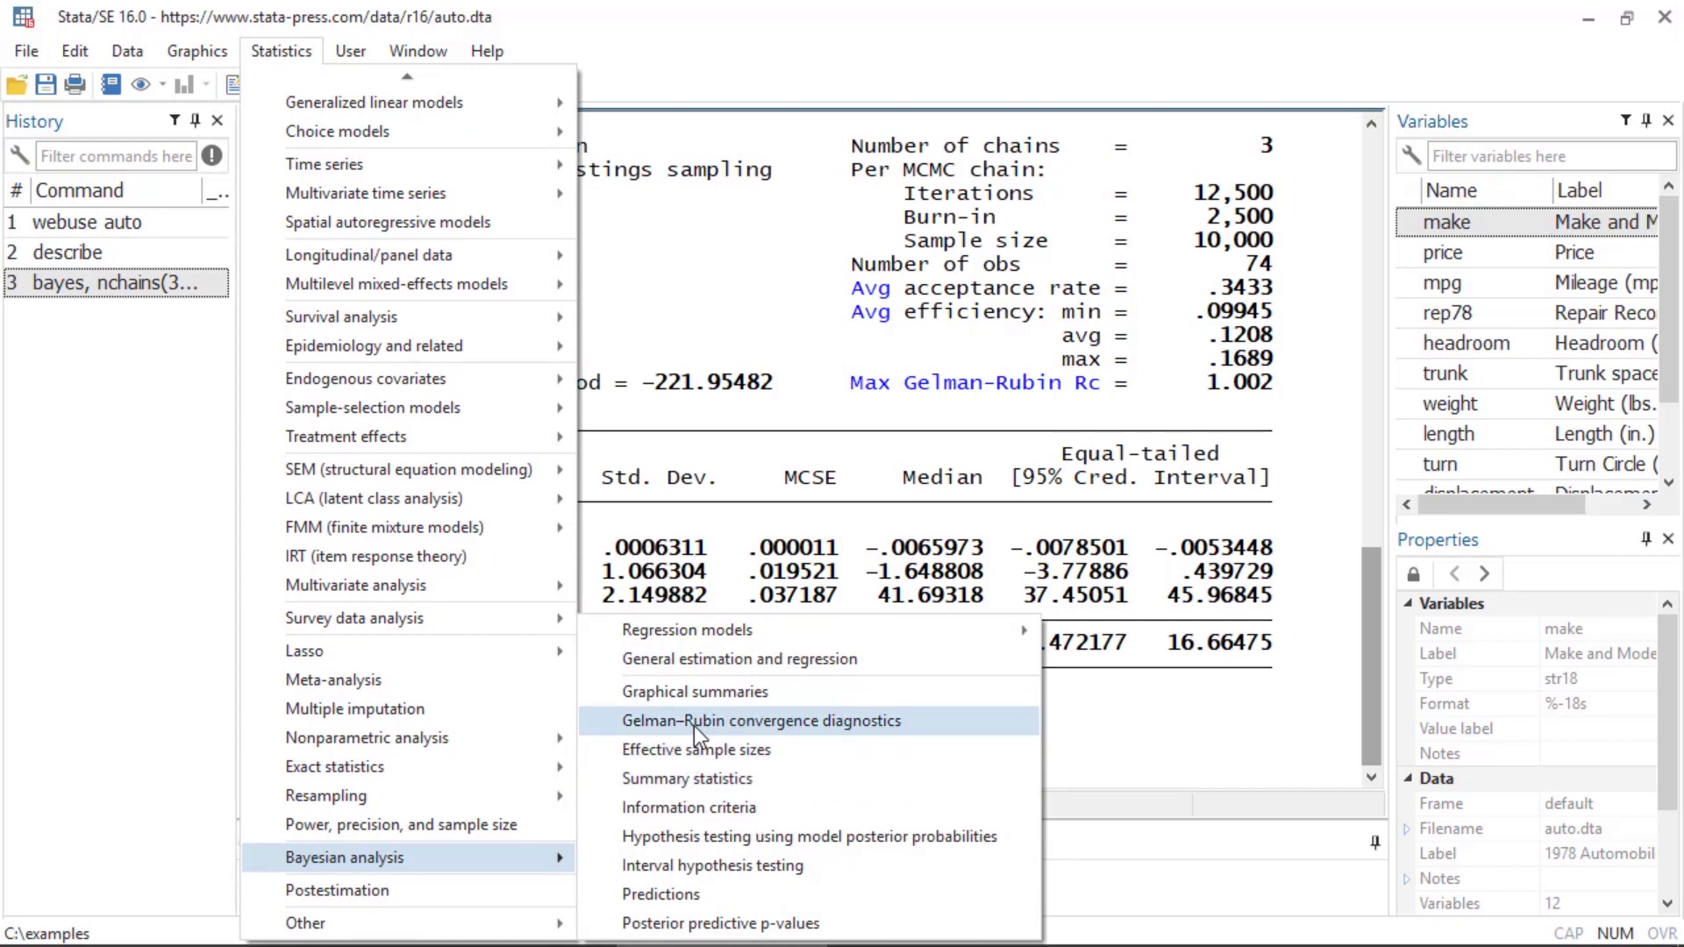
click(694, 725)
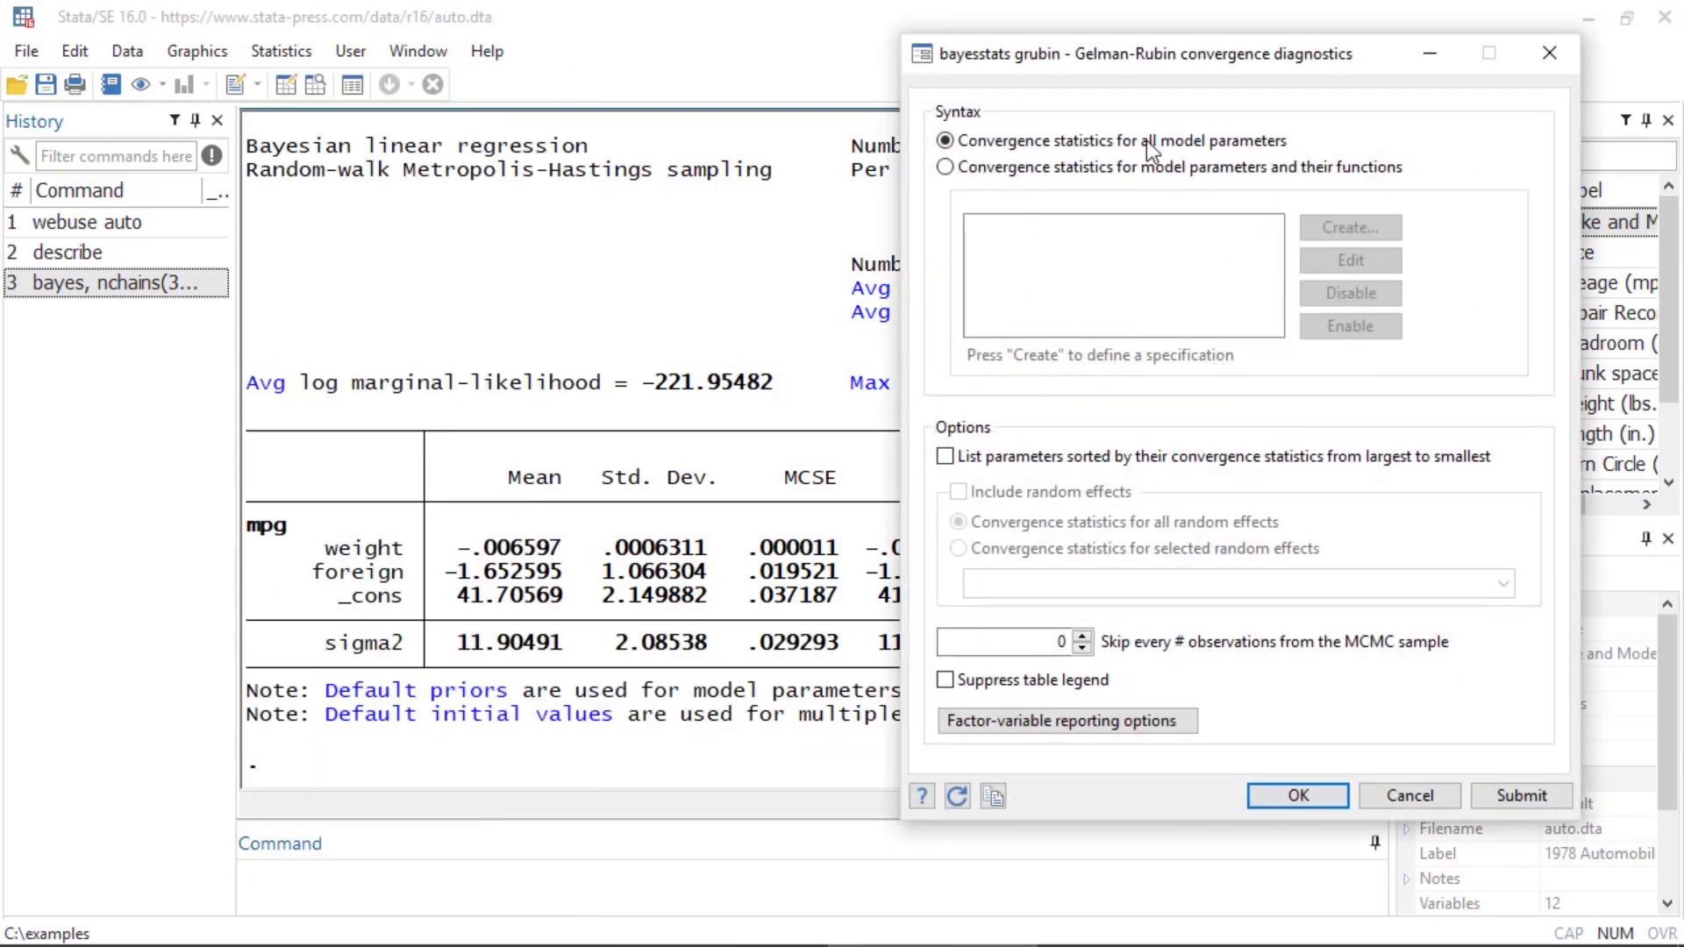
click(1333, 797)
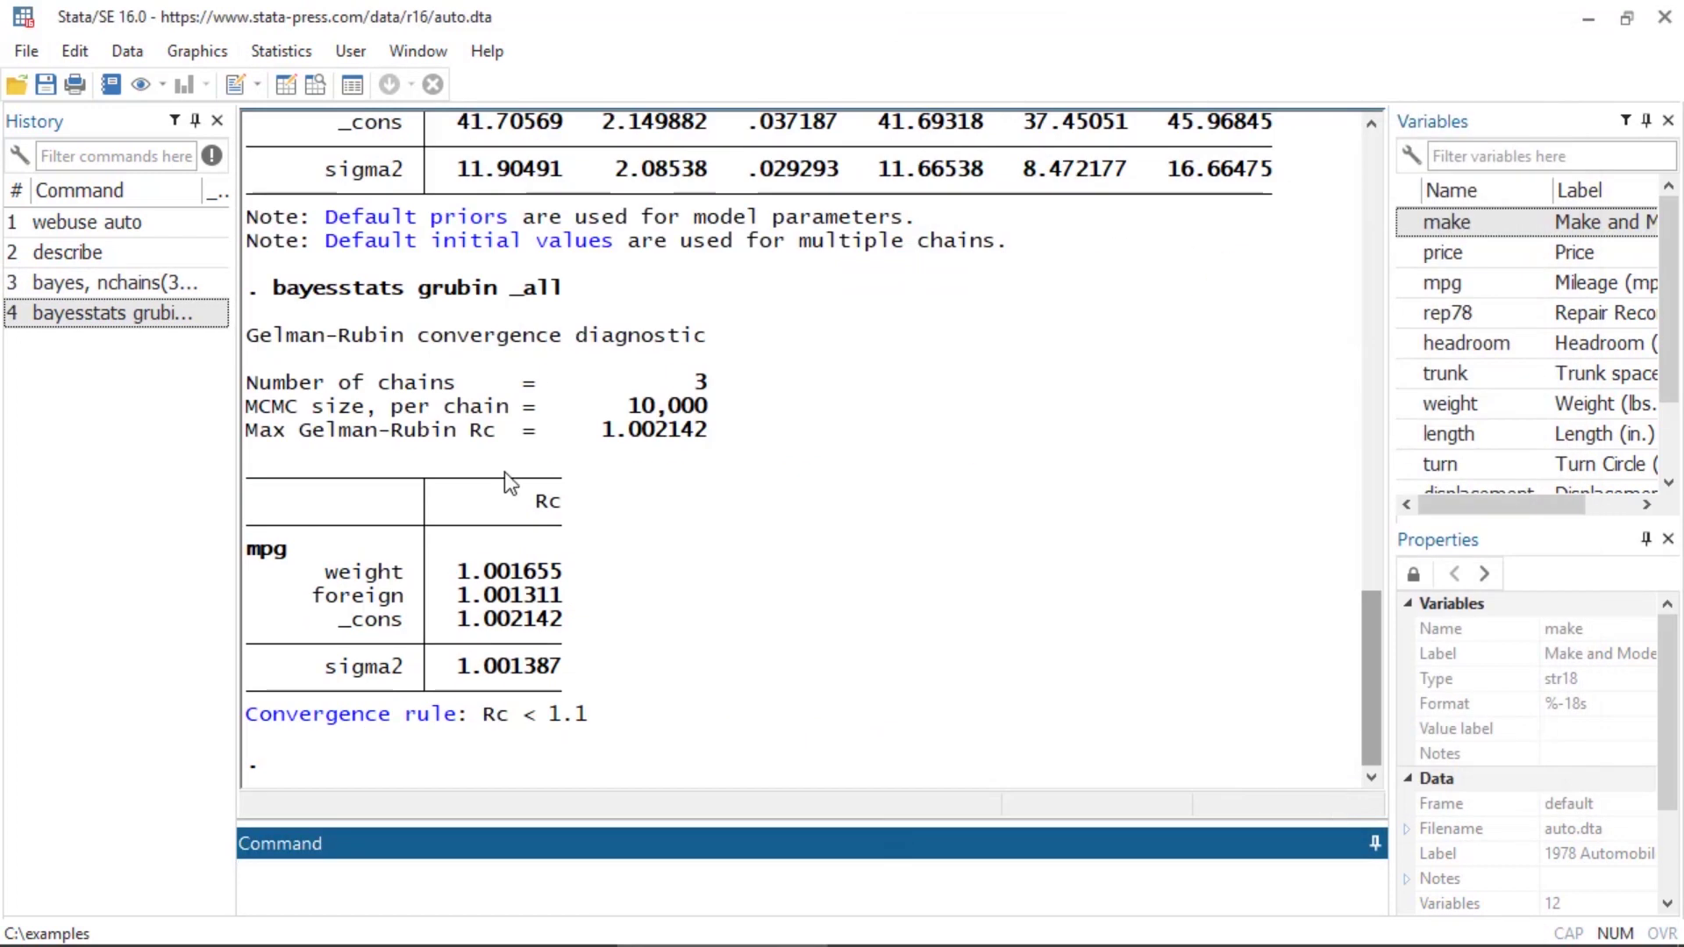
Step: Highlight the command name and 10,000 MCMC size, then show the Bayesian analysis menu
drag(275, 289, 571, 302)
click(571, 304)
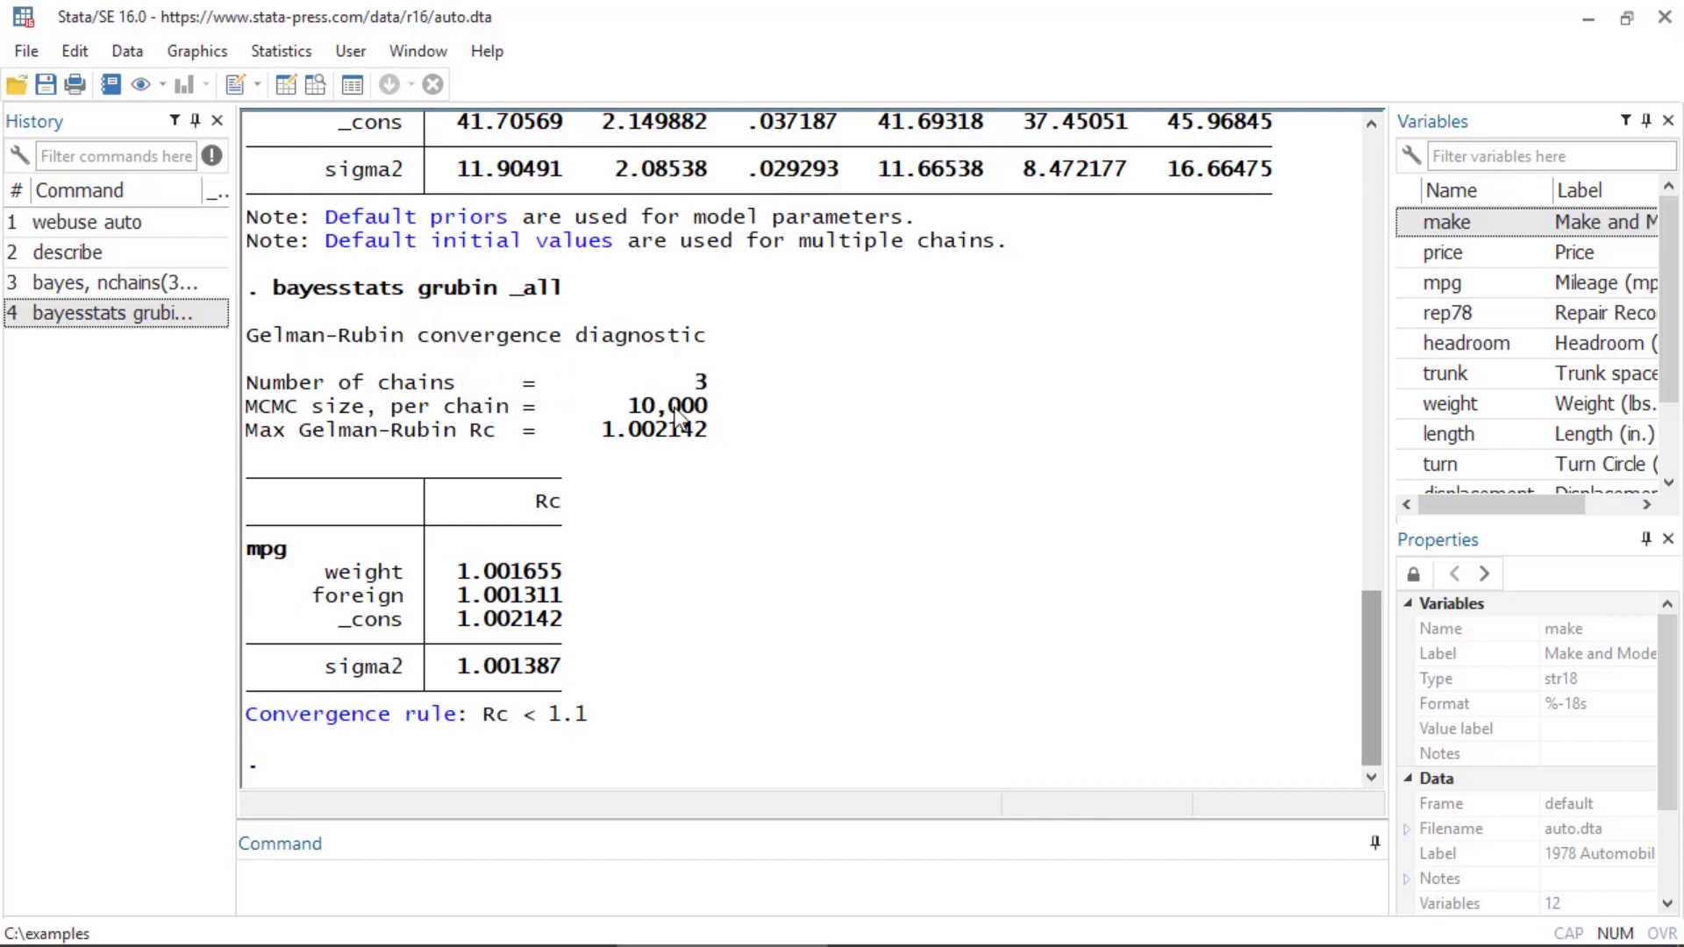
drag(628, 406, 715, 430)
click(604, 433)
click(268, 51)
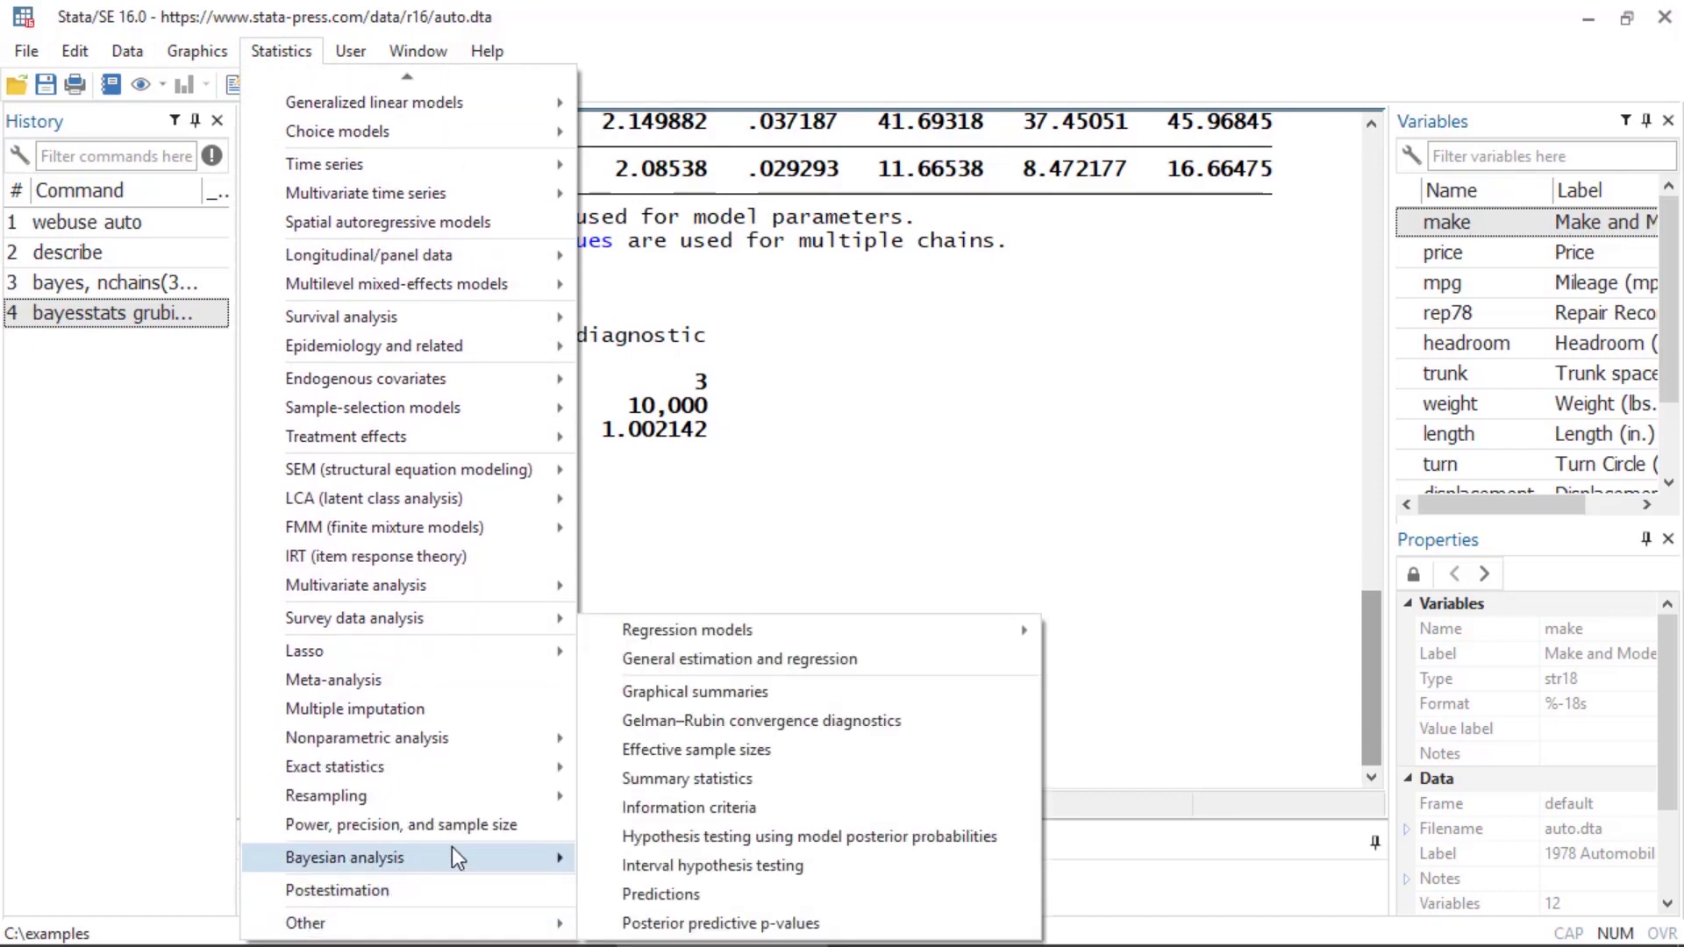
mouse_move(344, 857)
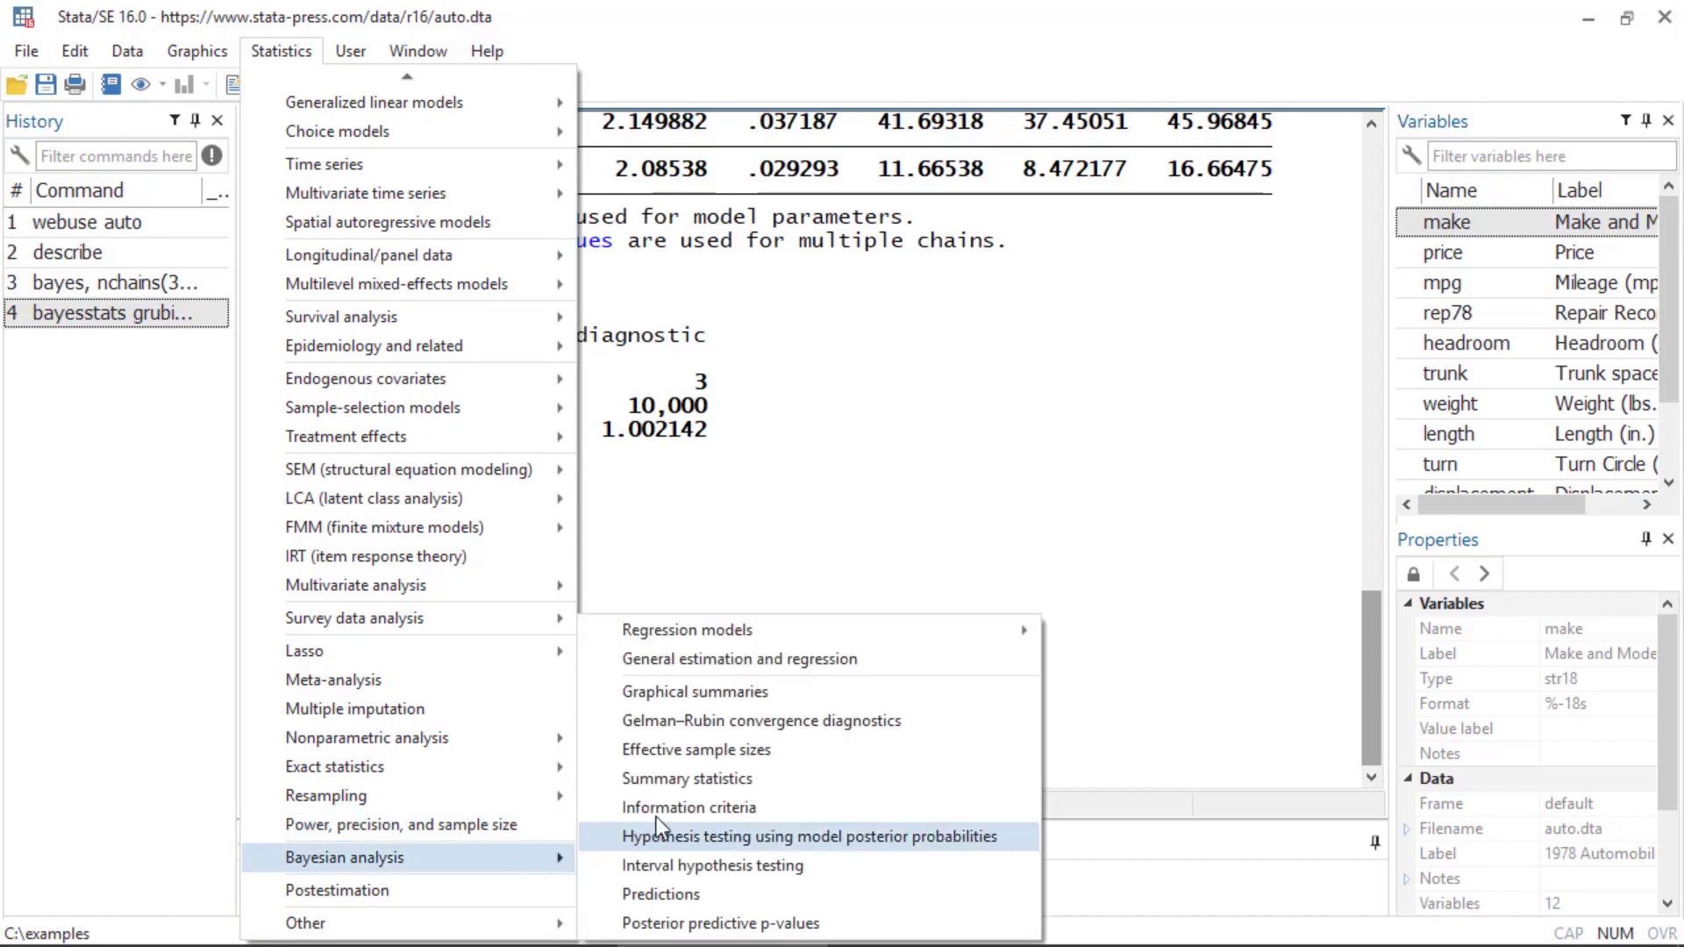
Step: Produce Graphical summaries diagnostic graphs for all model parameters
click(707, 685)
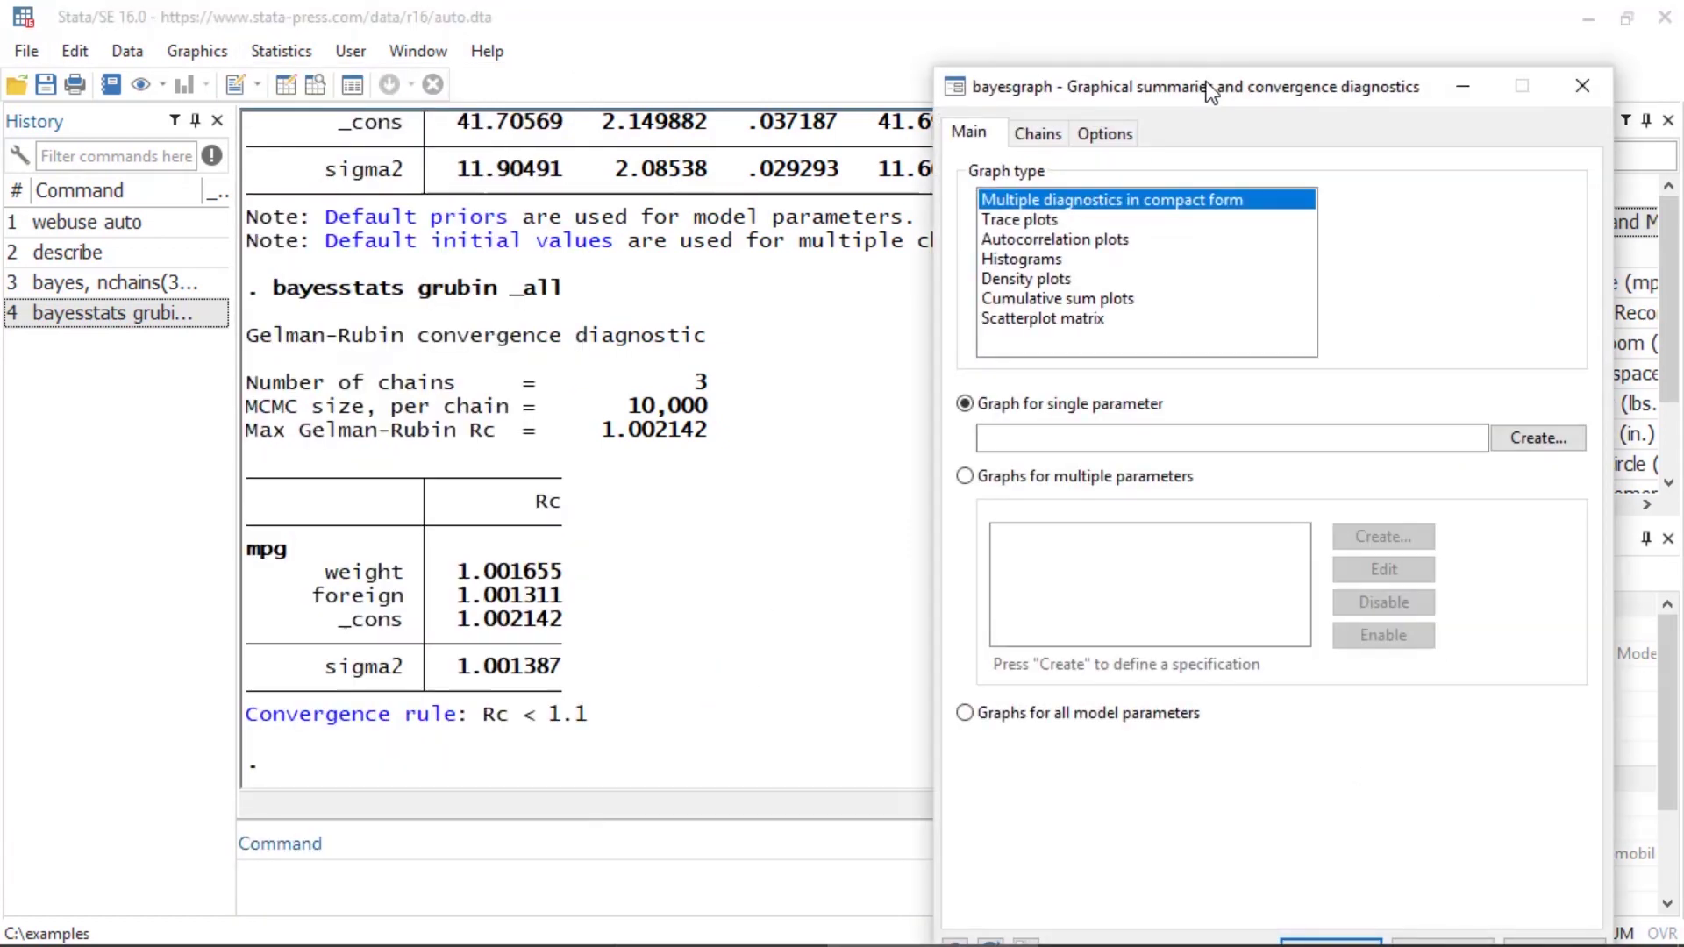
drag(1201, 86, 1253, 28)
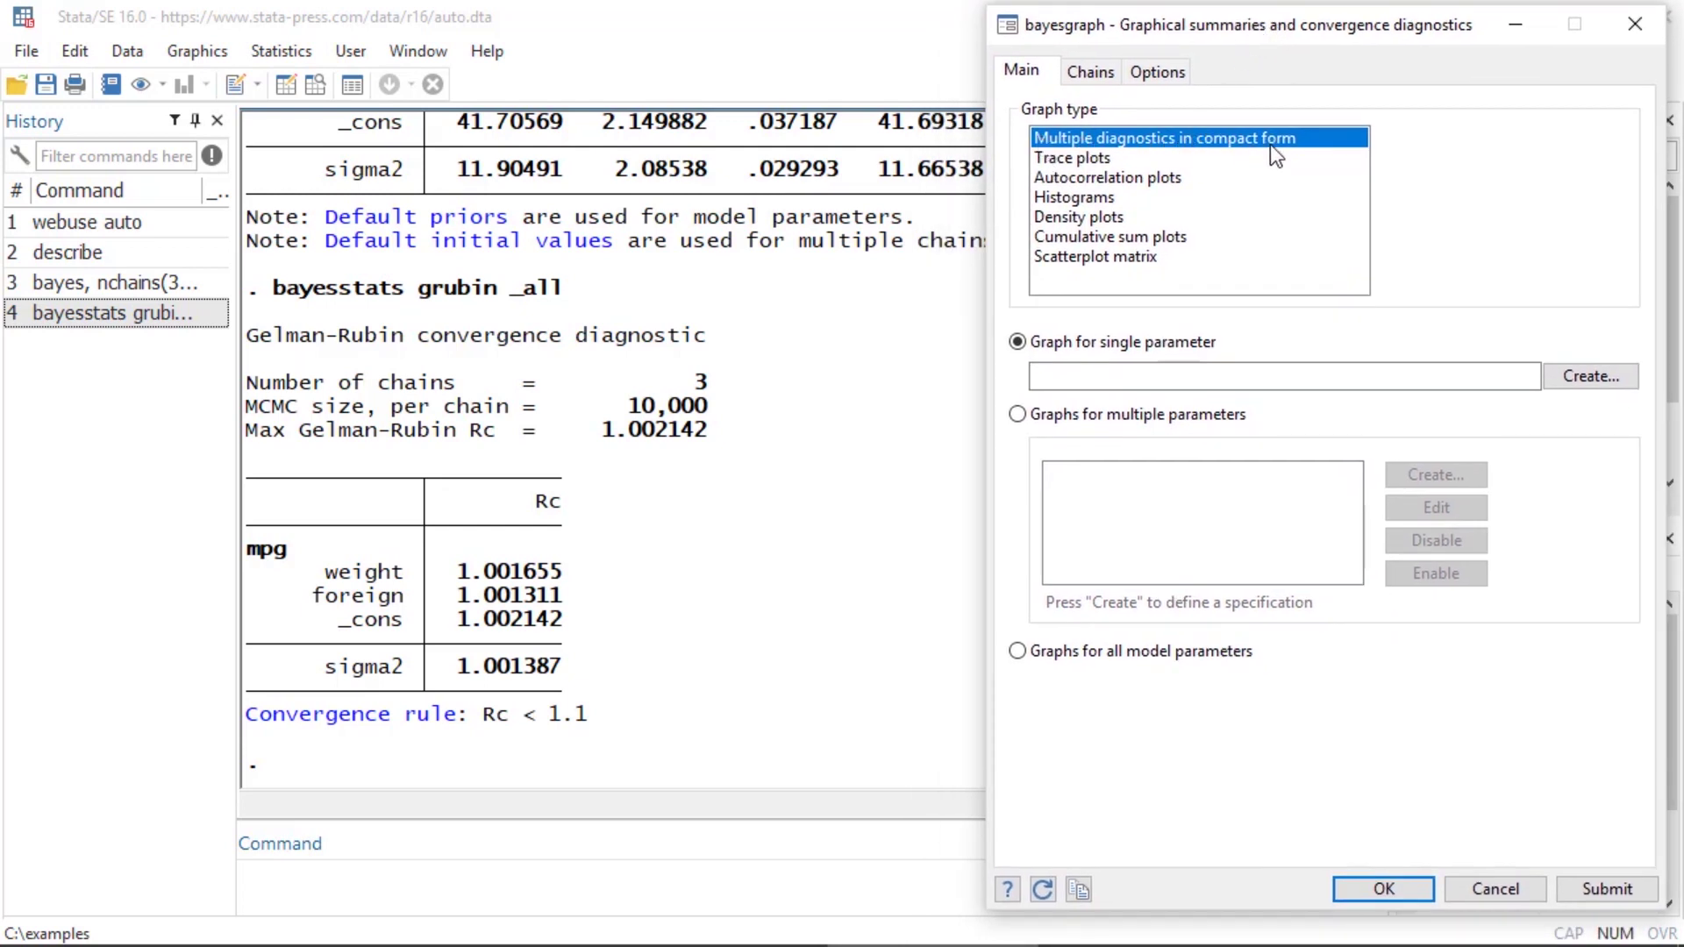
click(1020, 654)
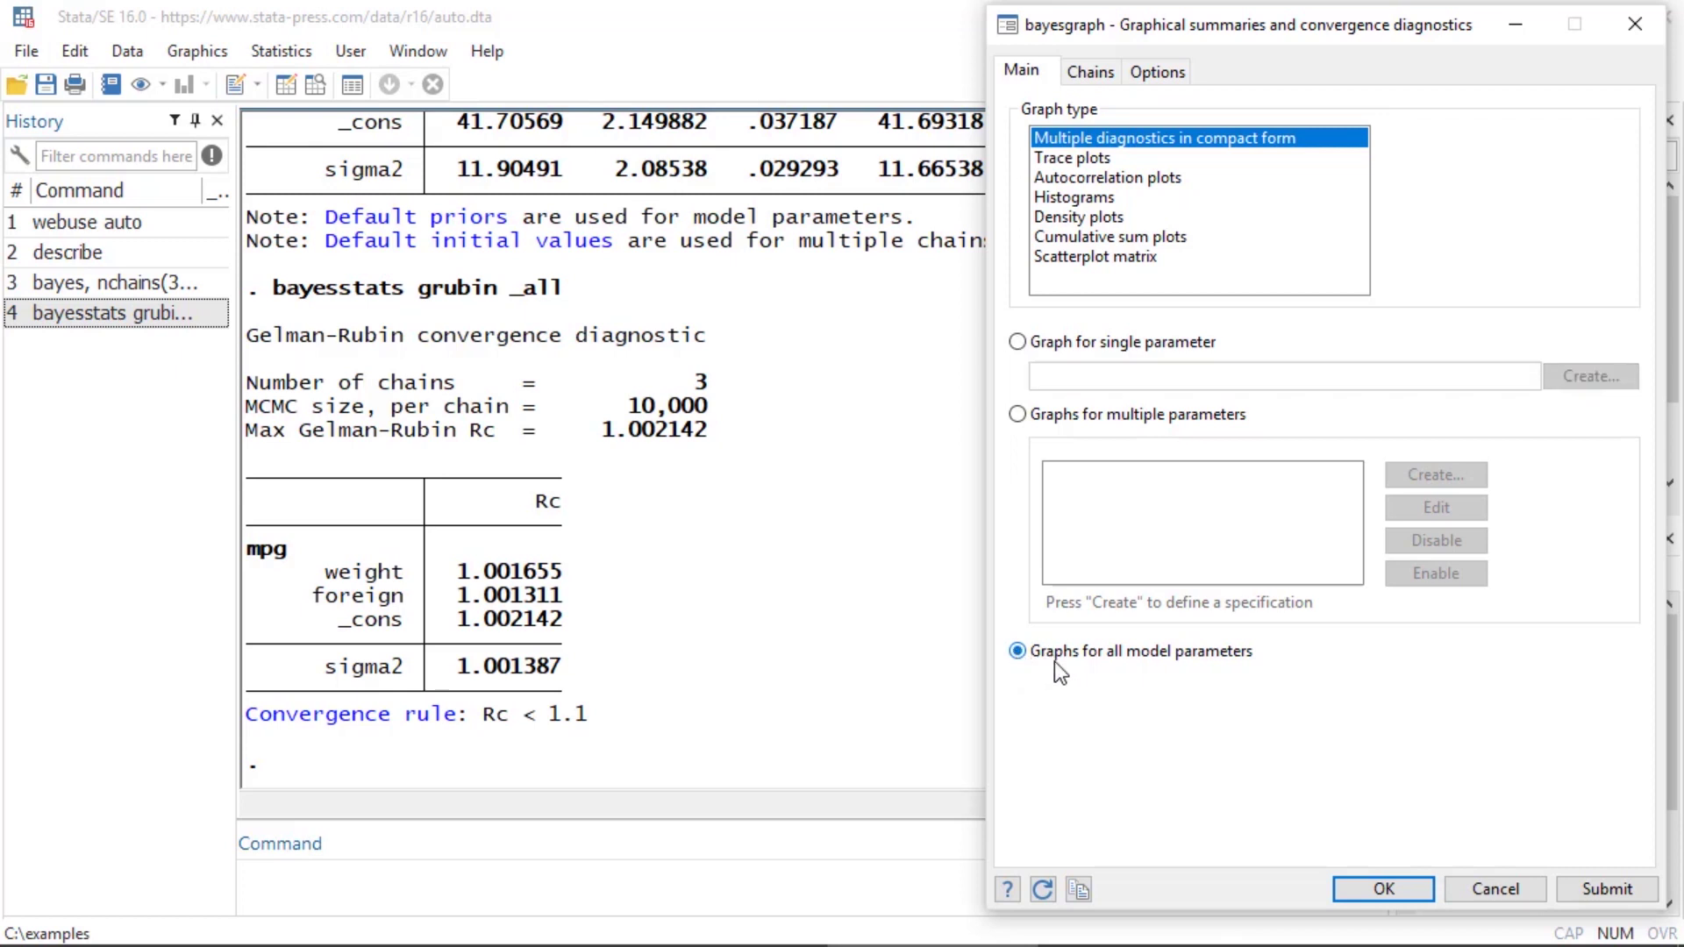
click(1603, 889)
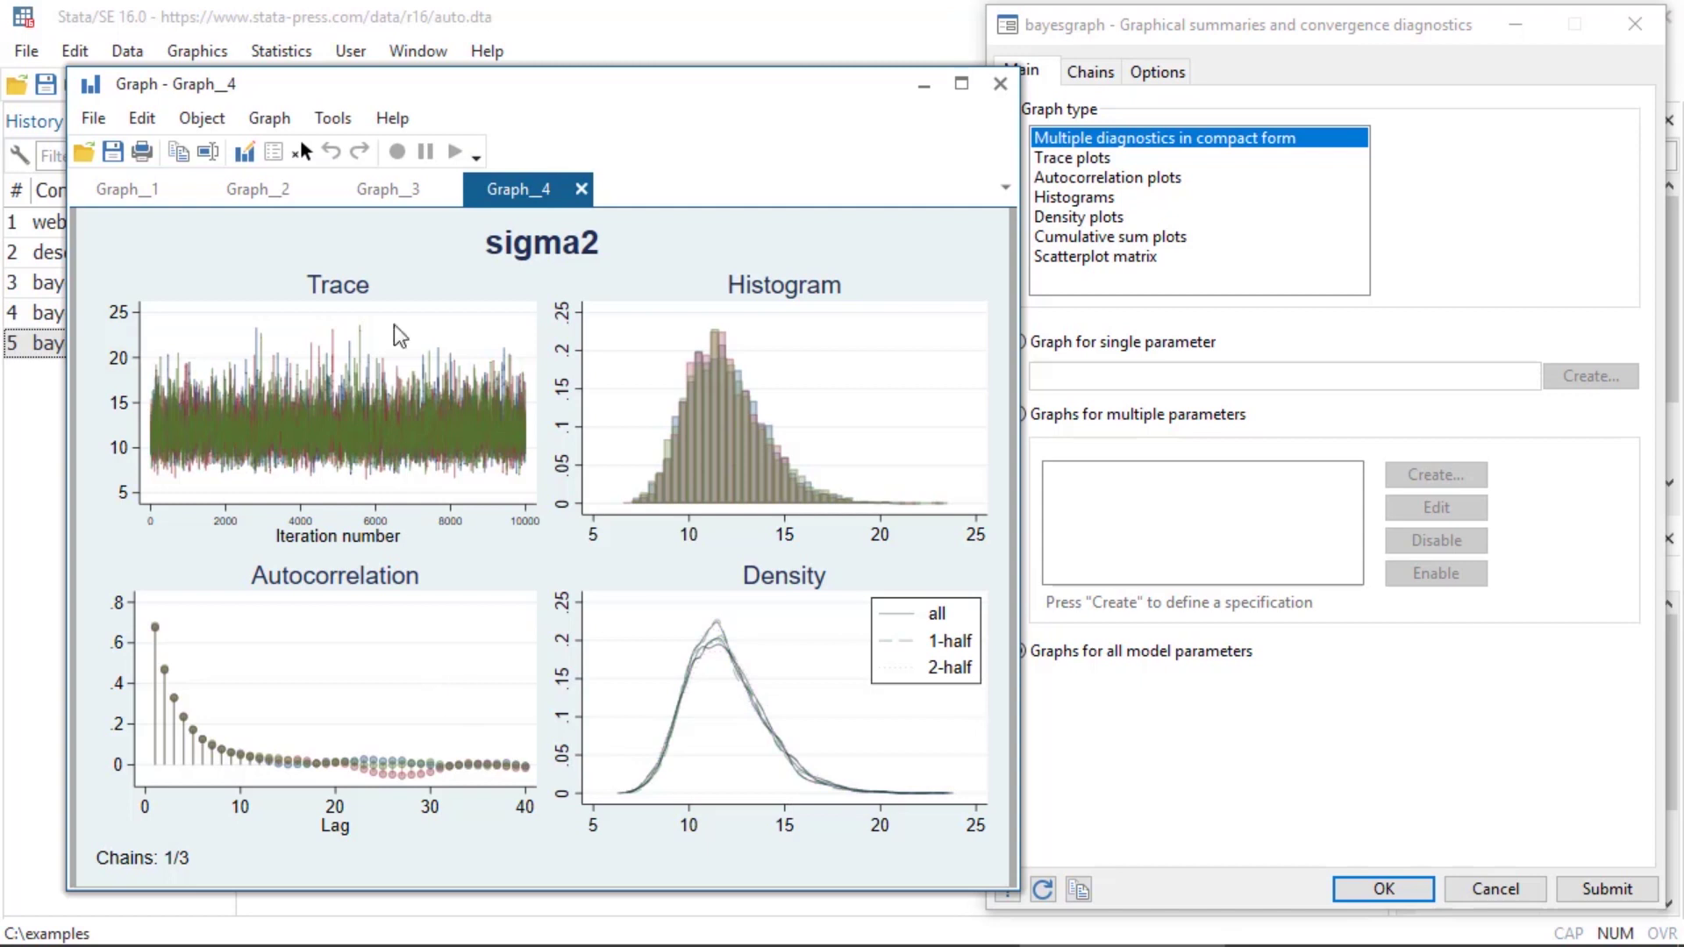
Step: View the Graph_1 and mpg:foreign Graph_2 diagnostics, then minimize the graph window
click(122, 193)
click(263, 195)
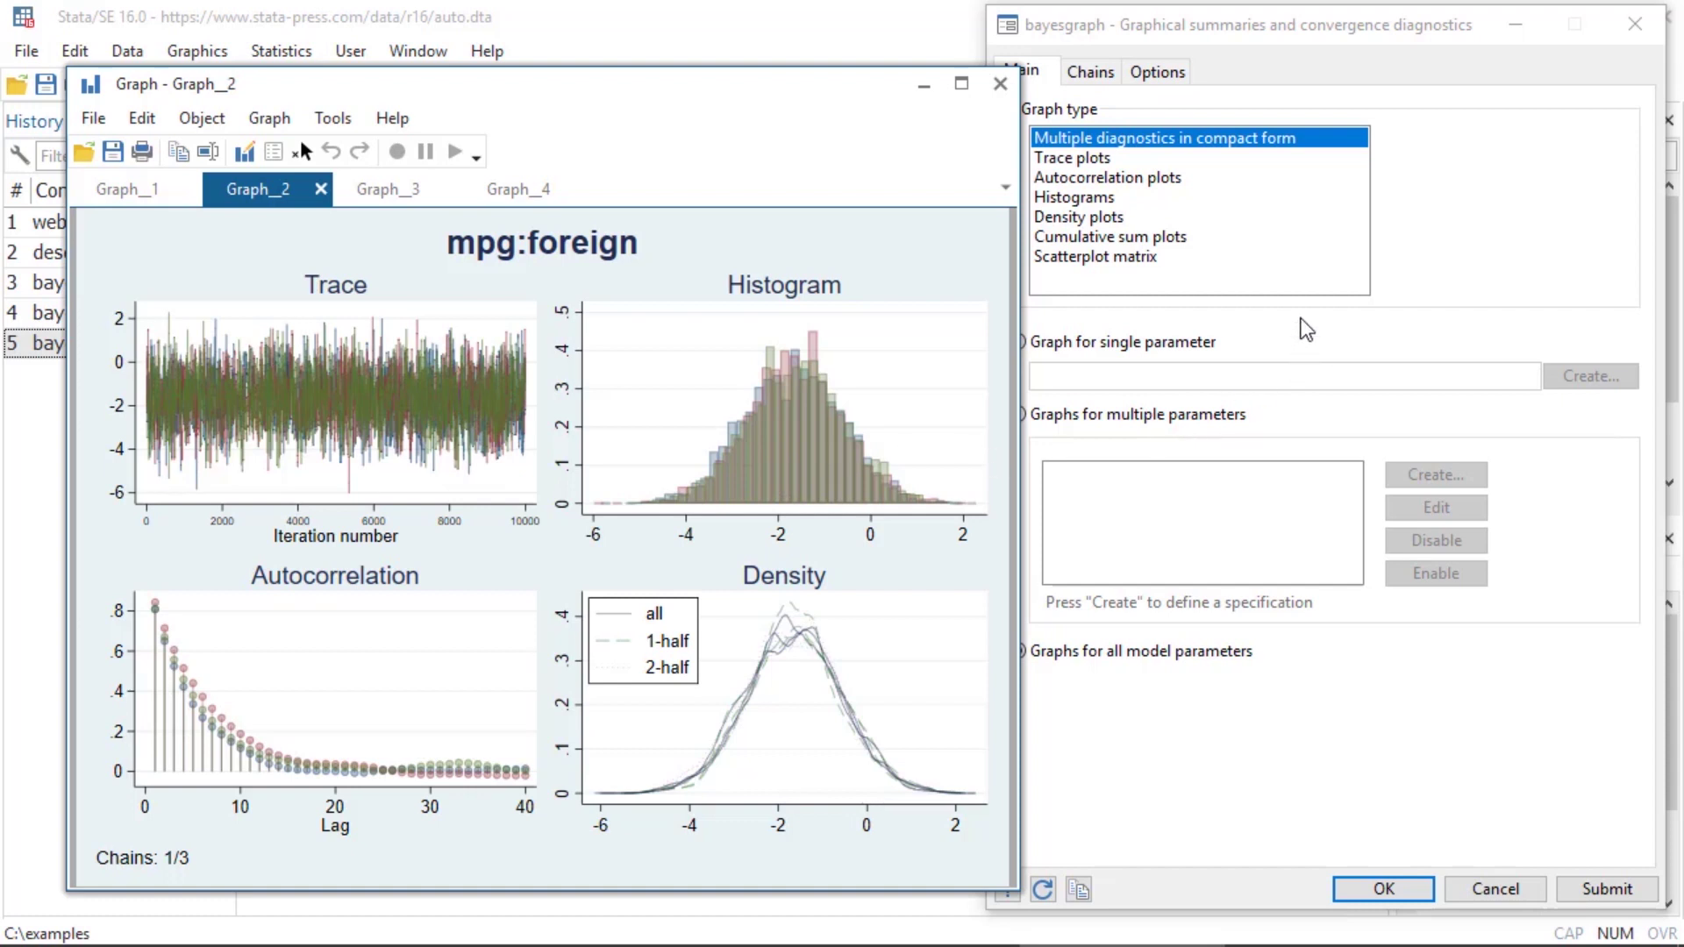
click(1300, 329)
click(812, 139)
click(925, 91)
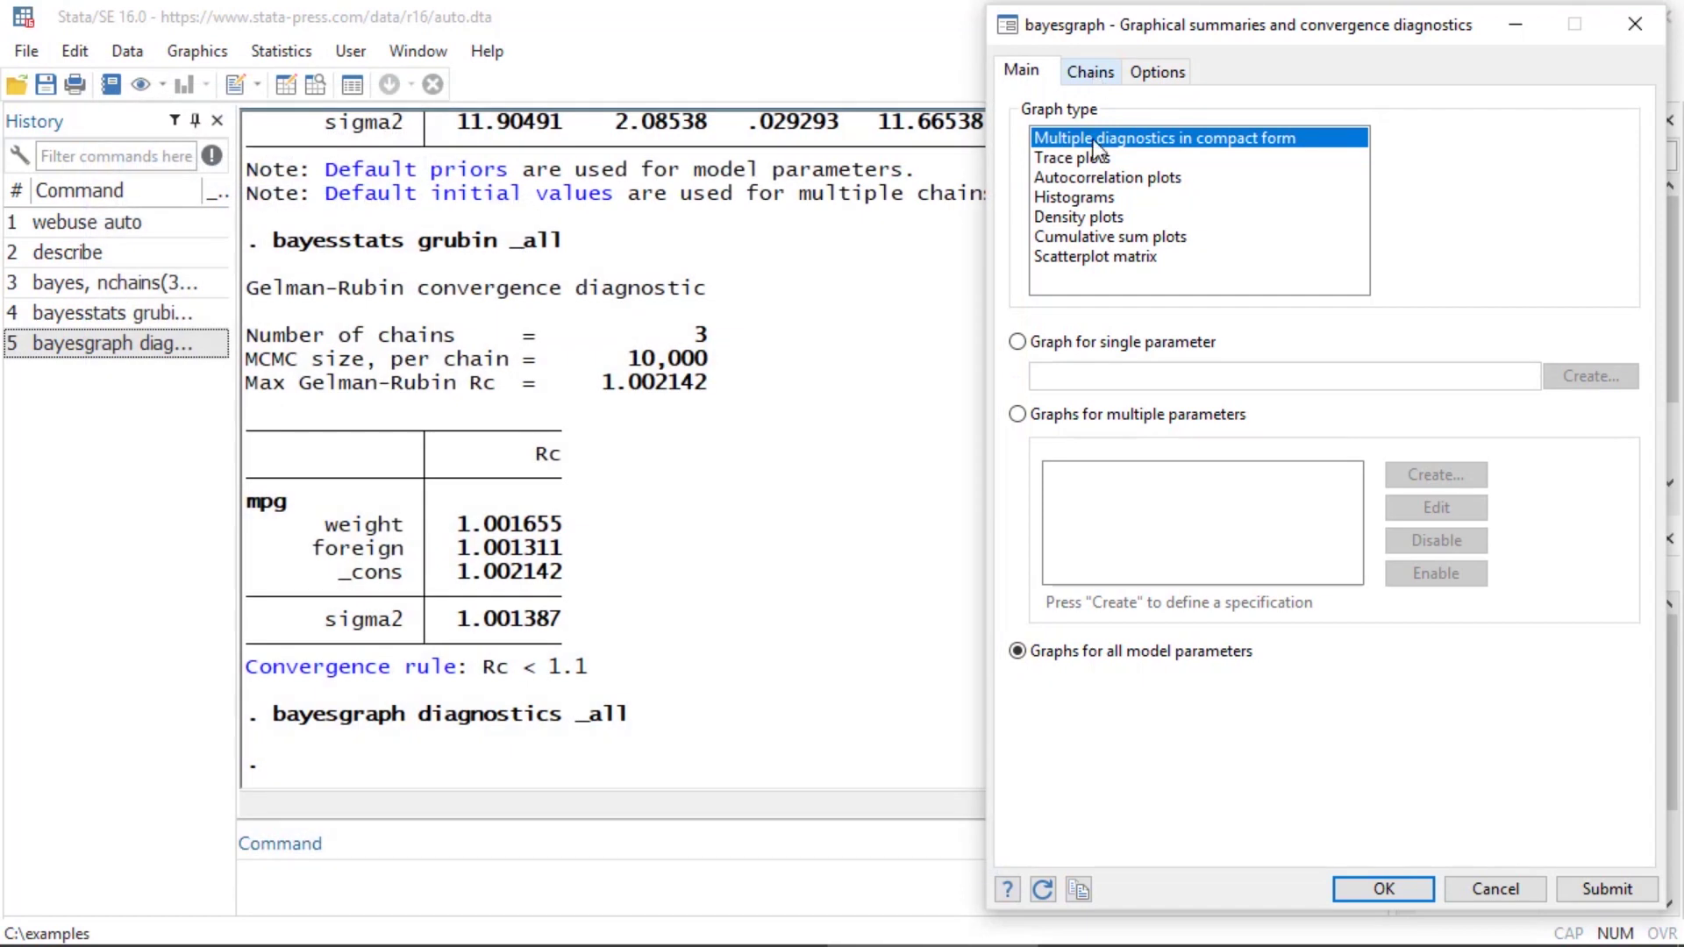
Step: Graph a single parameter, specified as {sigma2}
click(1020, 345)
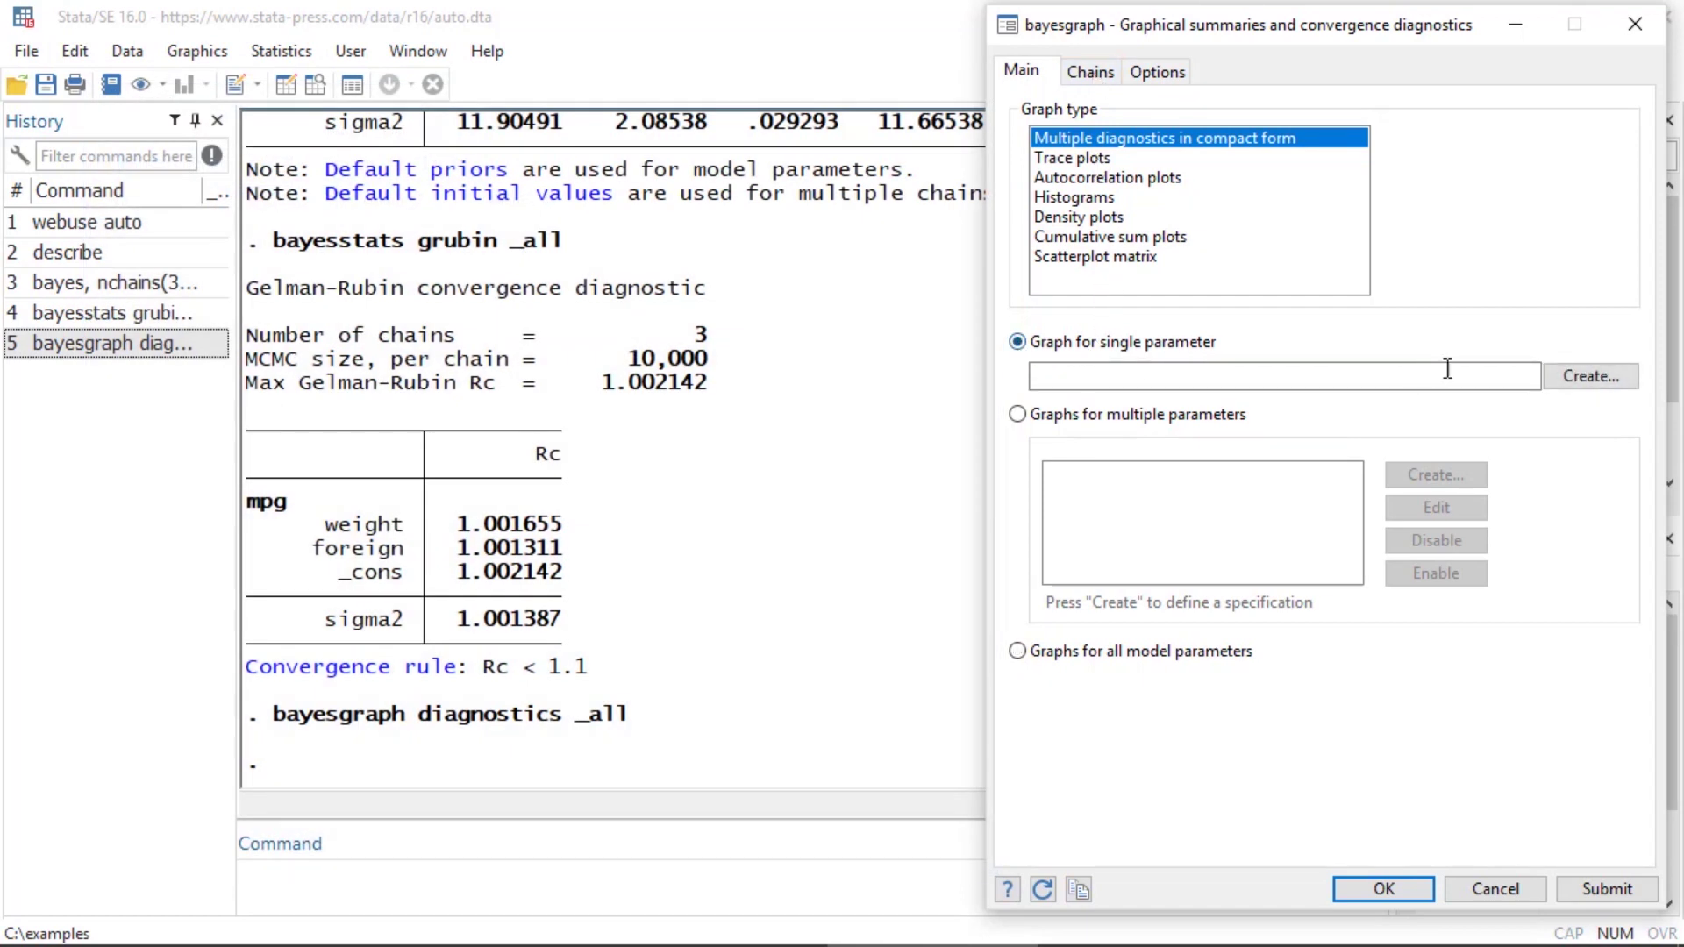
click(1566, 376)
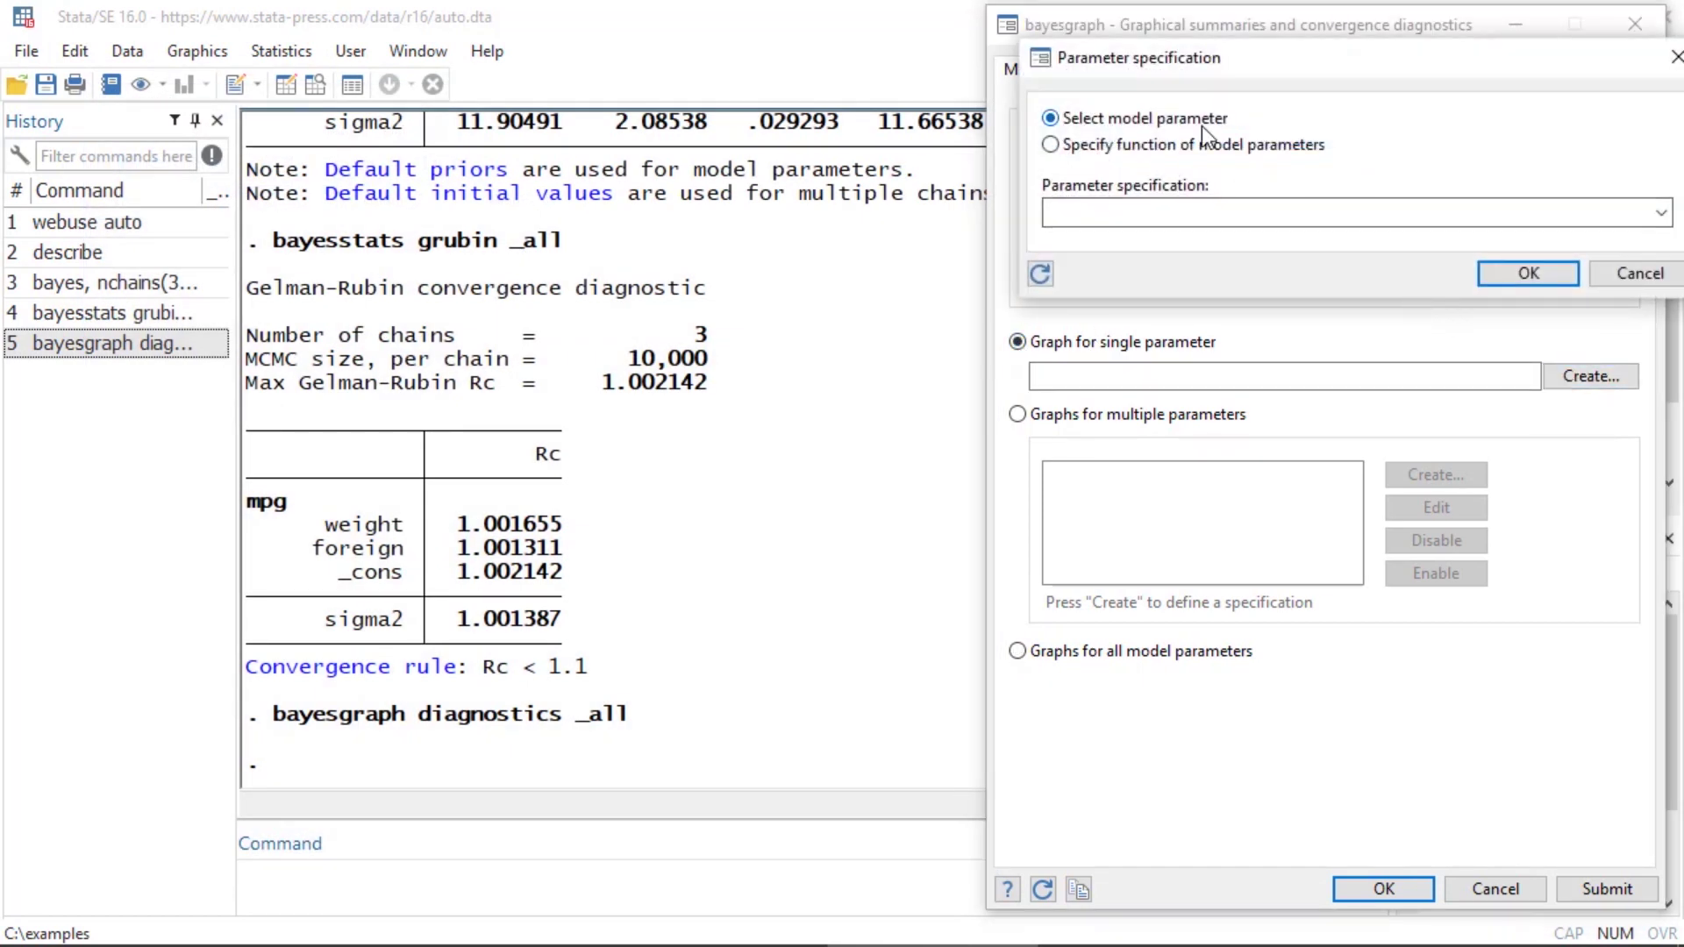
click(1662, 214)
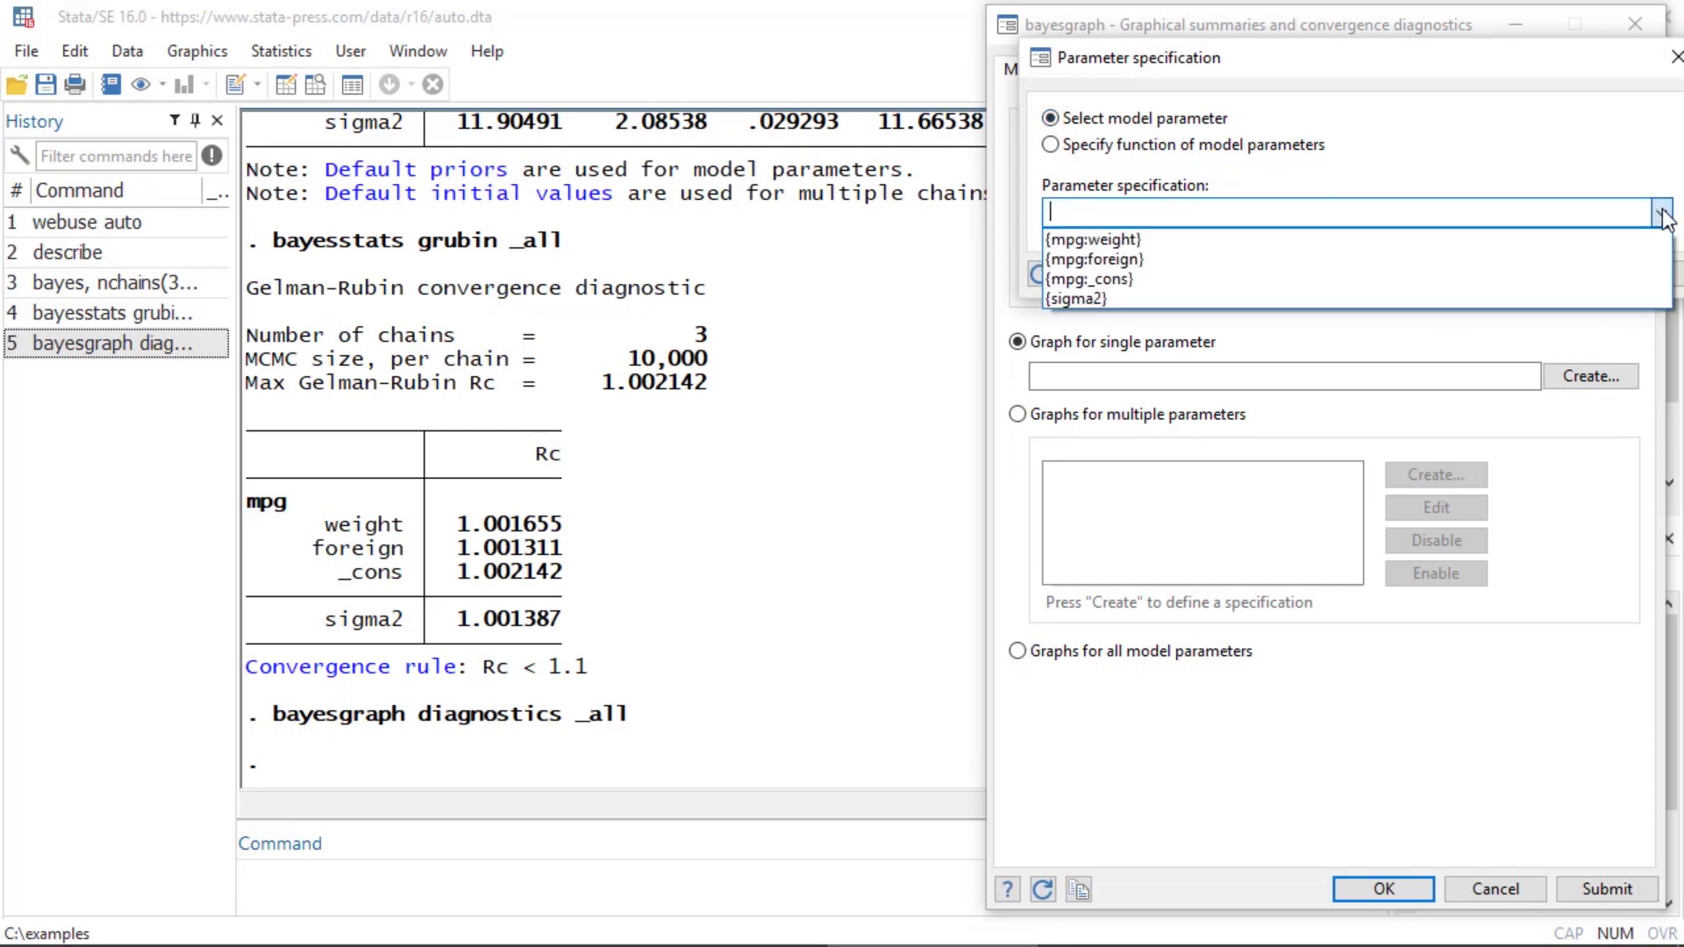
click(1283, 296)
click(1497, 276)
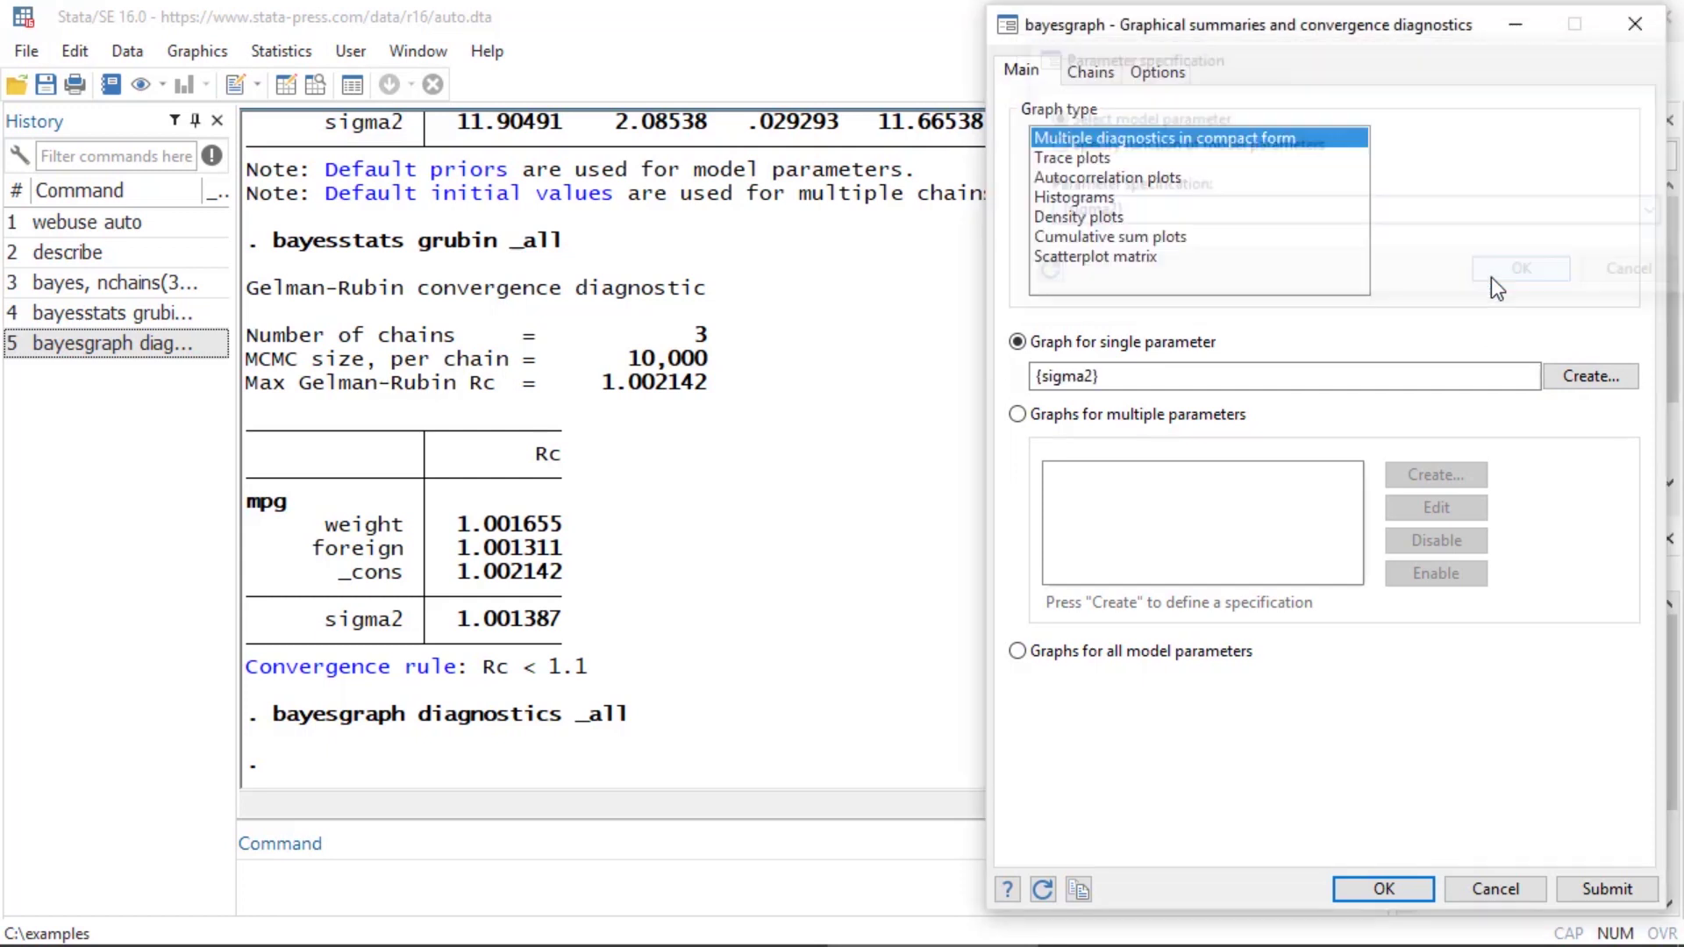
Step: Plot all chains with a separate graph per chain and submit the sigma2 diagnostics
click(1082, 72)
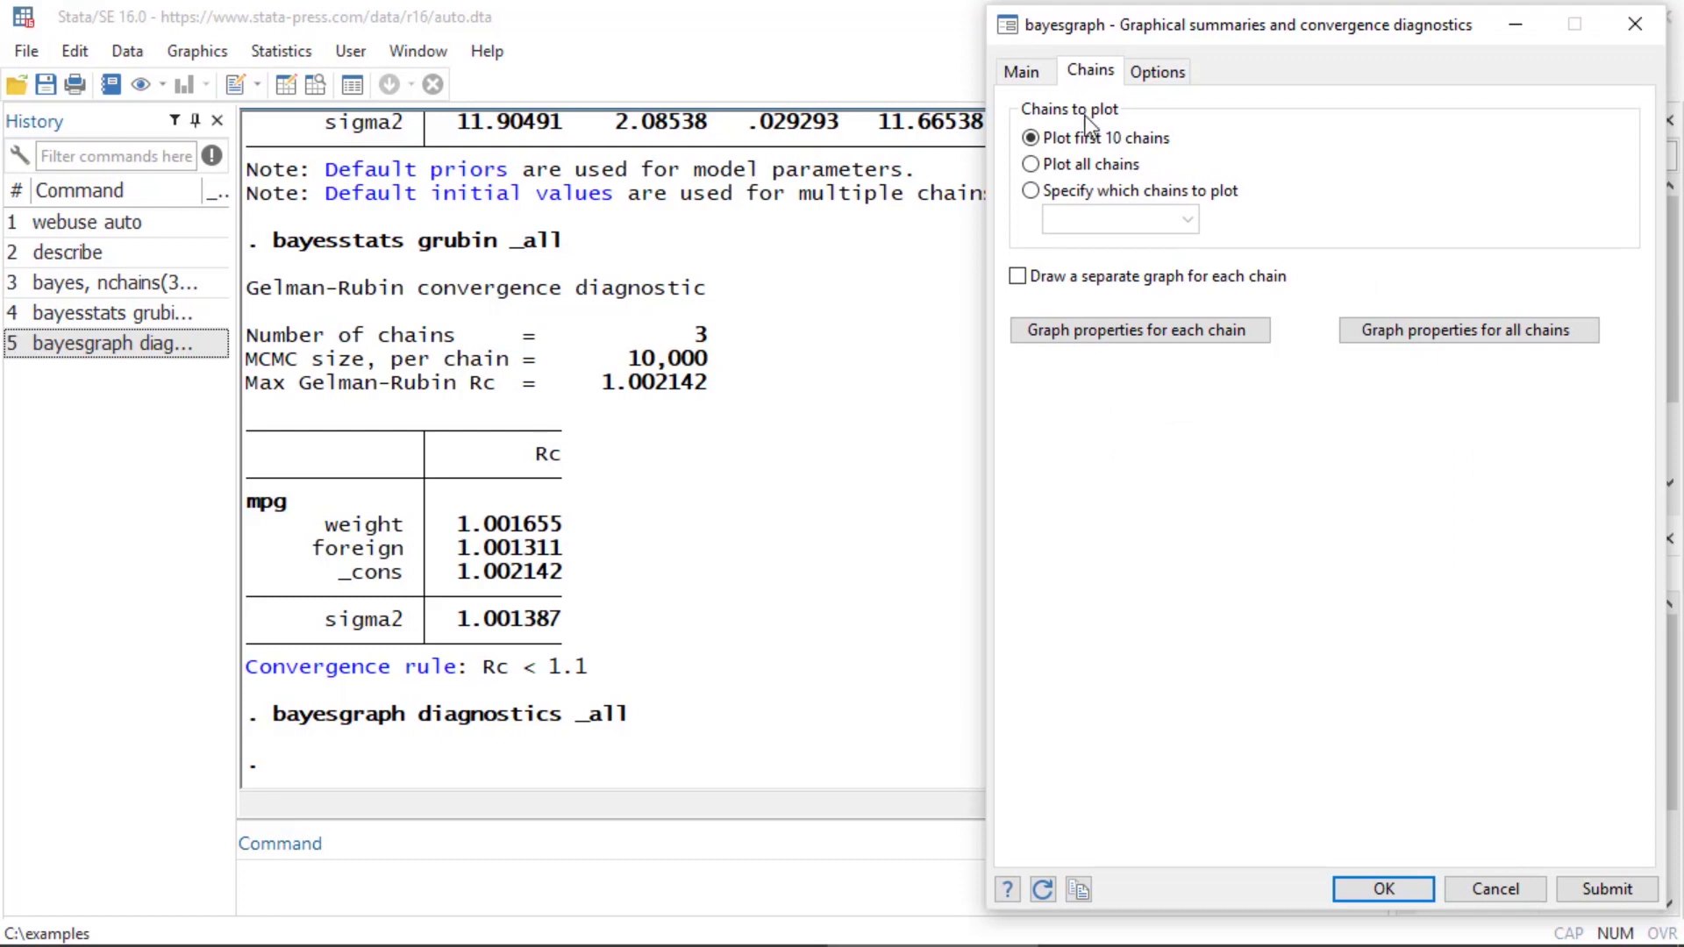
click(1032, 168)
click(1607, 891)
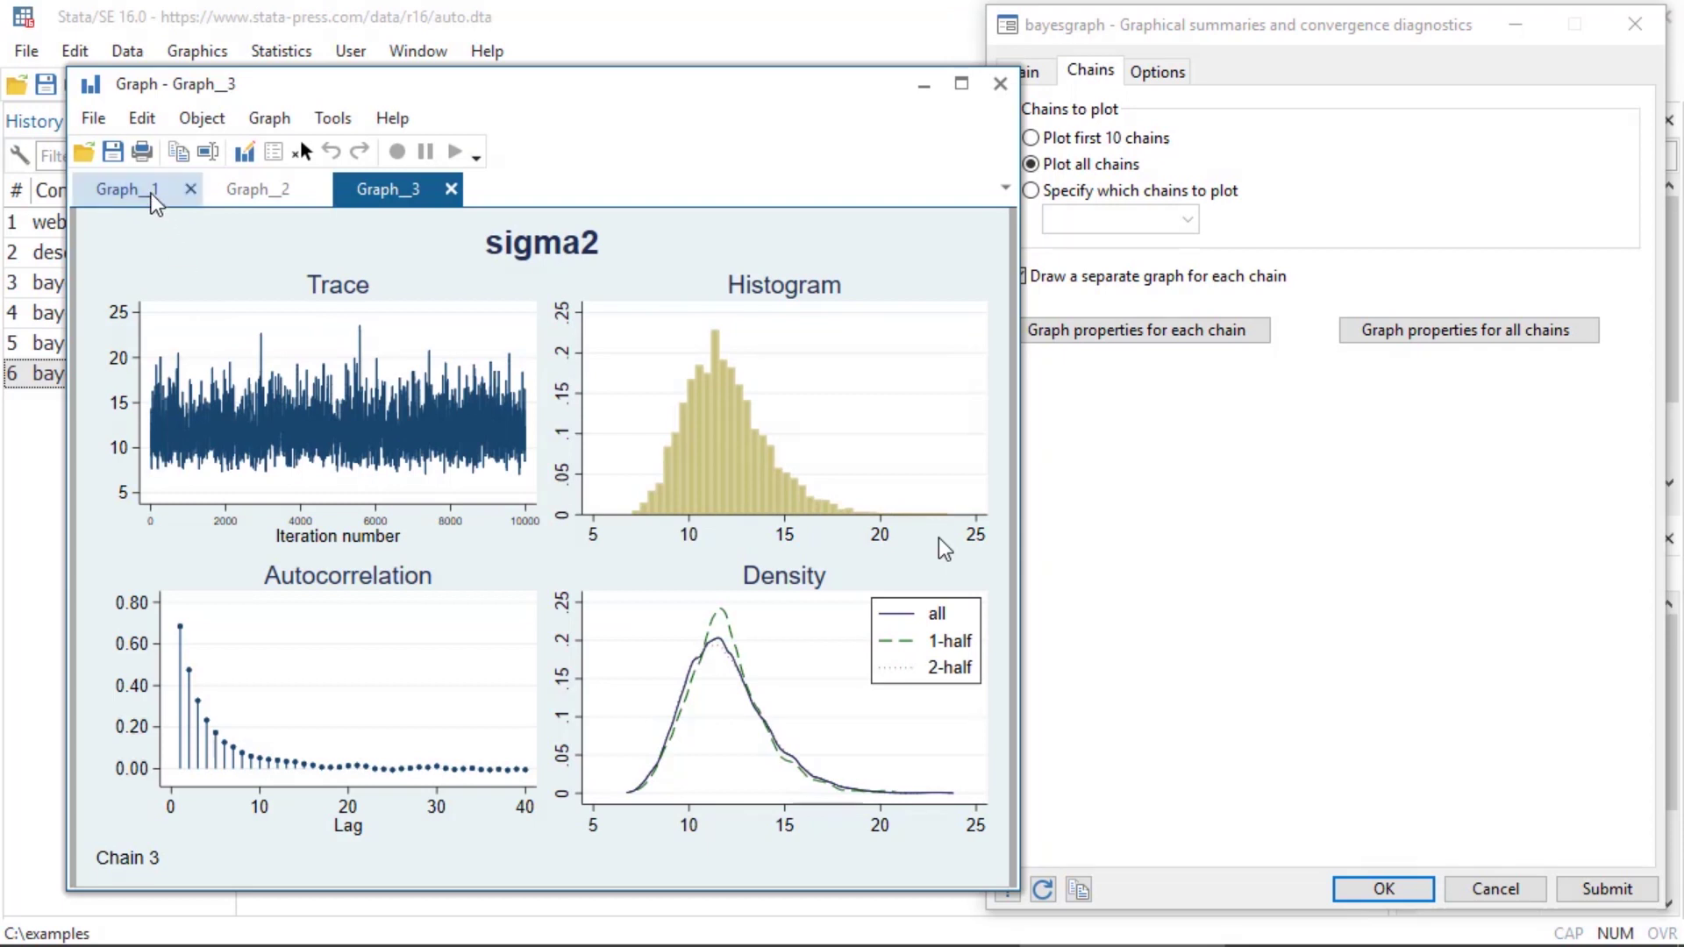
Step: Compare the sigma2 diagnostics for chains 1, 2 and 3 across the Graph_1–Graph_3 tabs
click(126, 194)
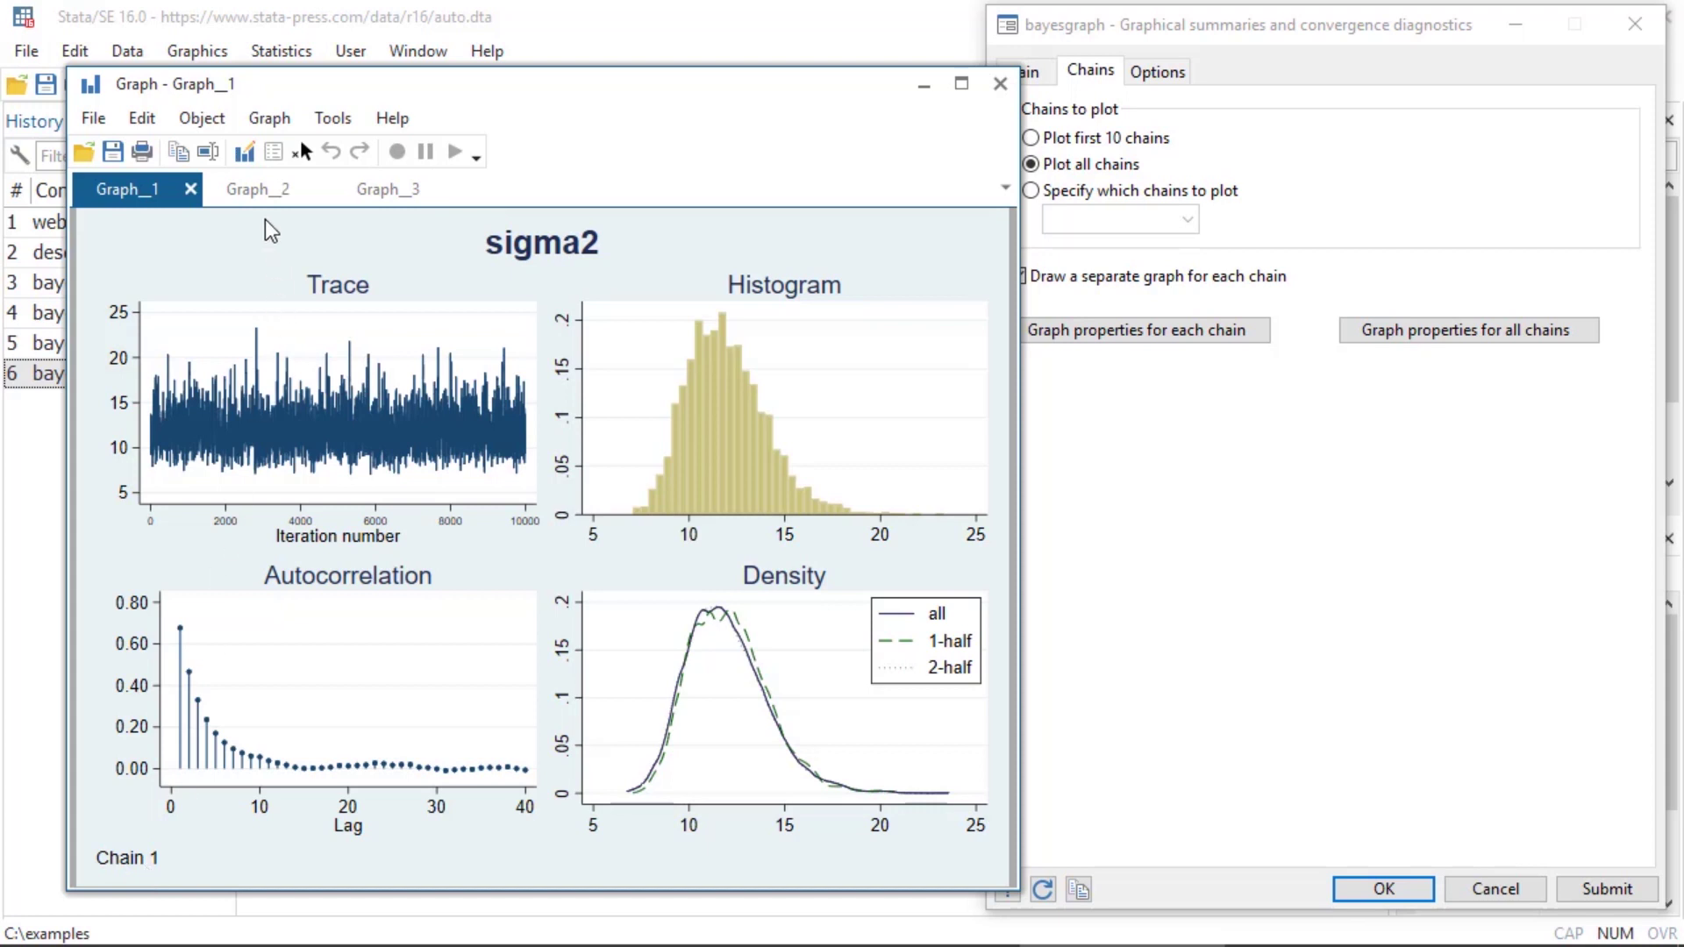
click(261, 191)
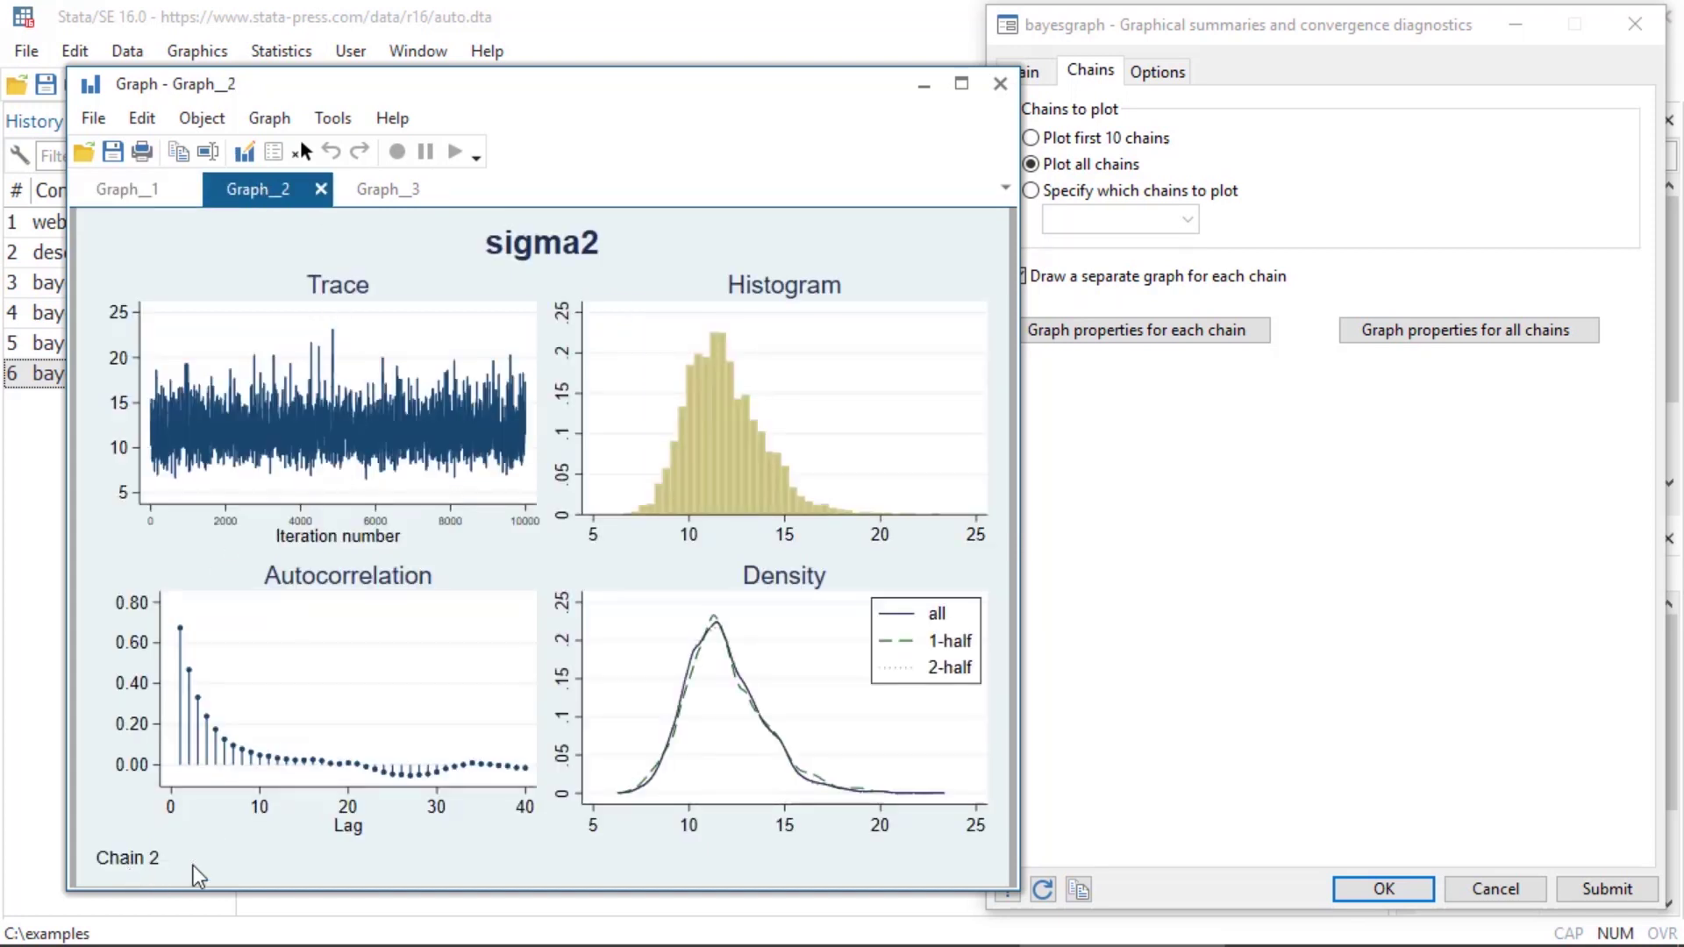
click(387, 195)
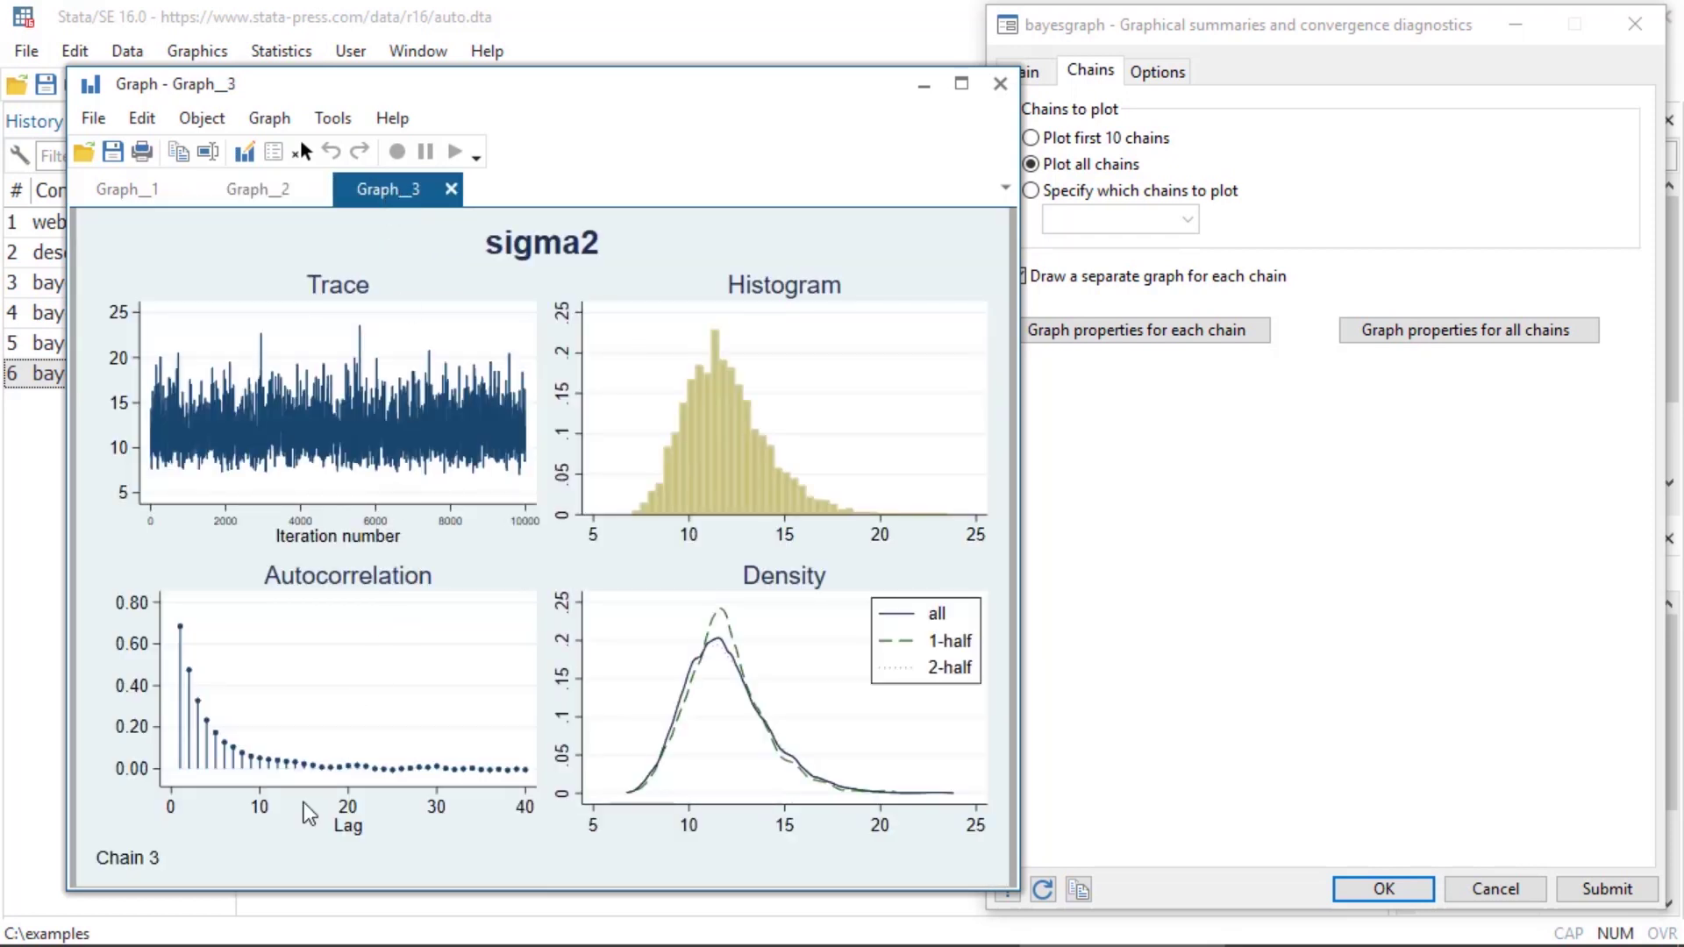